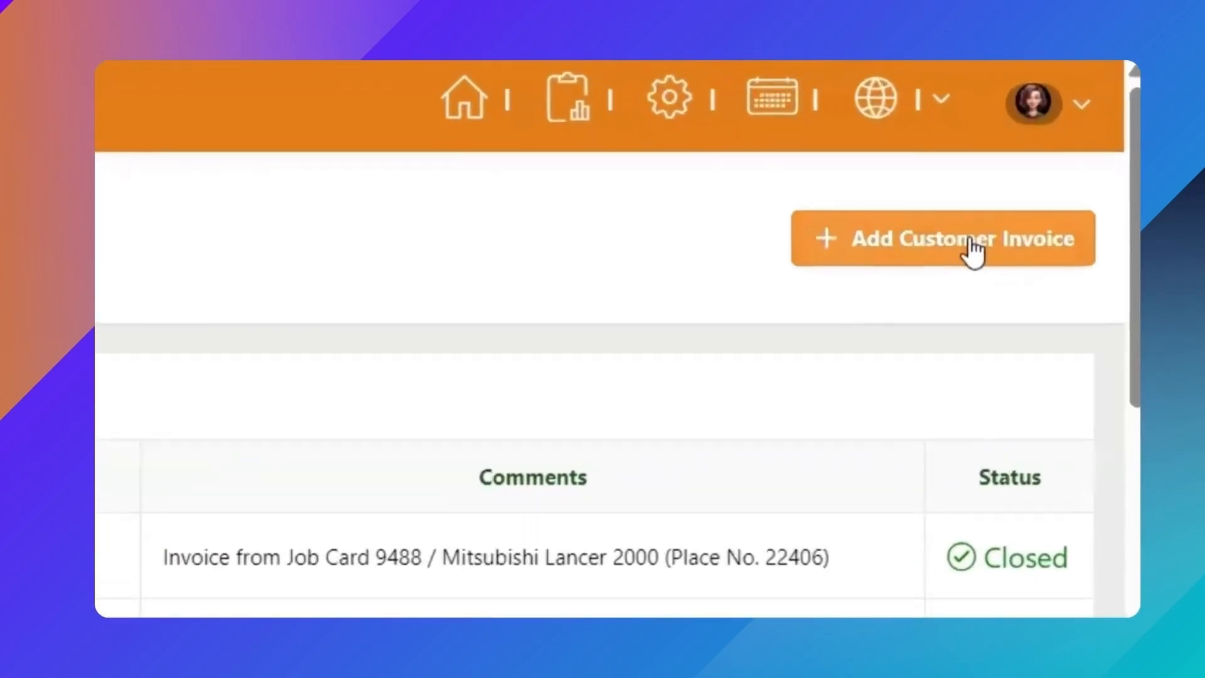
# Step: Start a new customer invoice and open the calendar for its invoice date
pyautogui.click(972, 244)
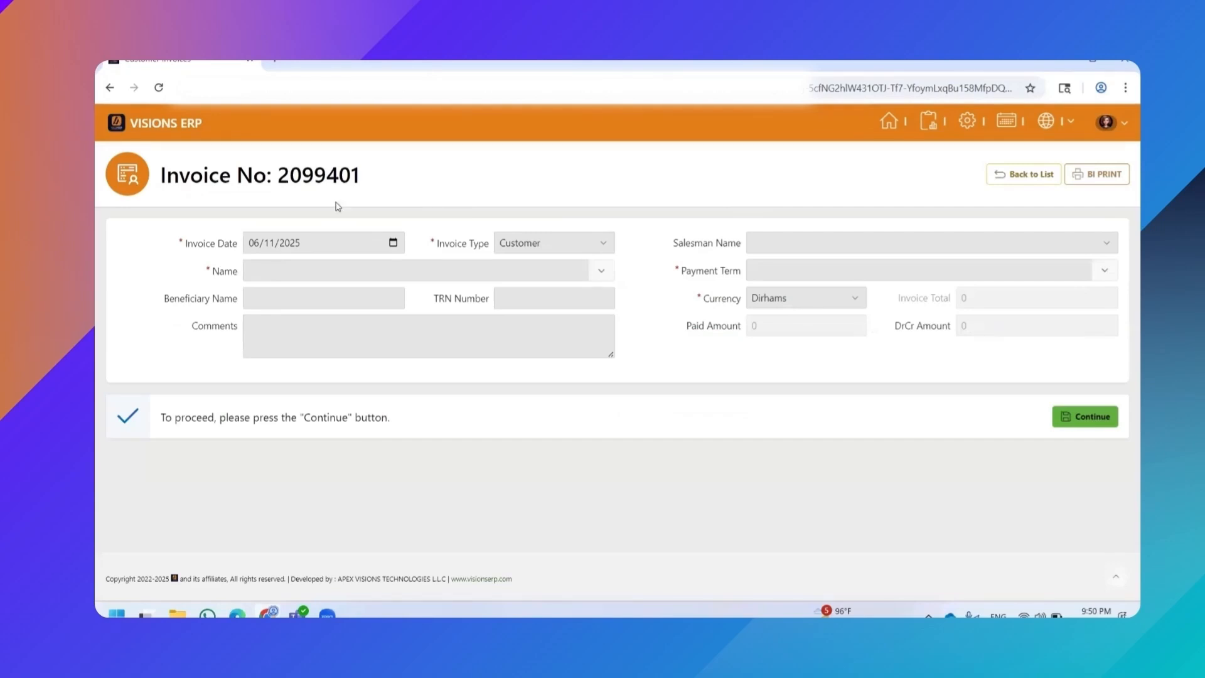
pyautogui.moveTo(326, 176); pyautogui.dragTo(273, 175)
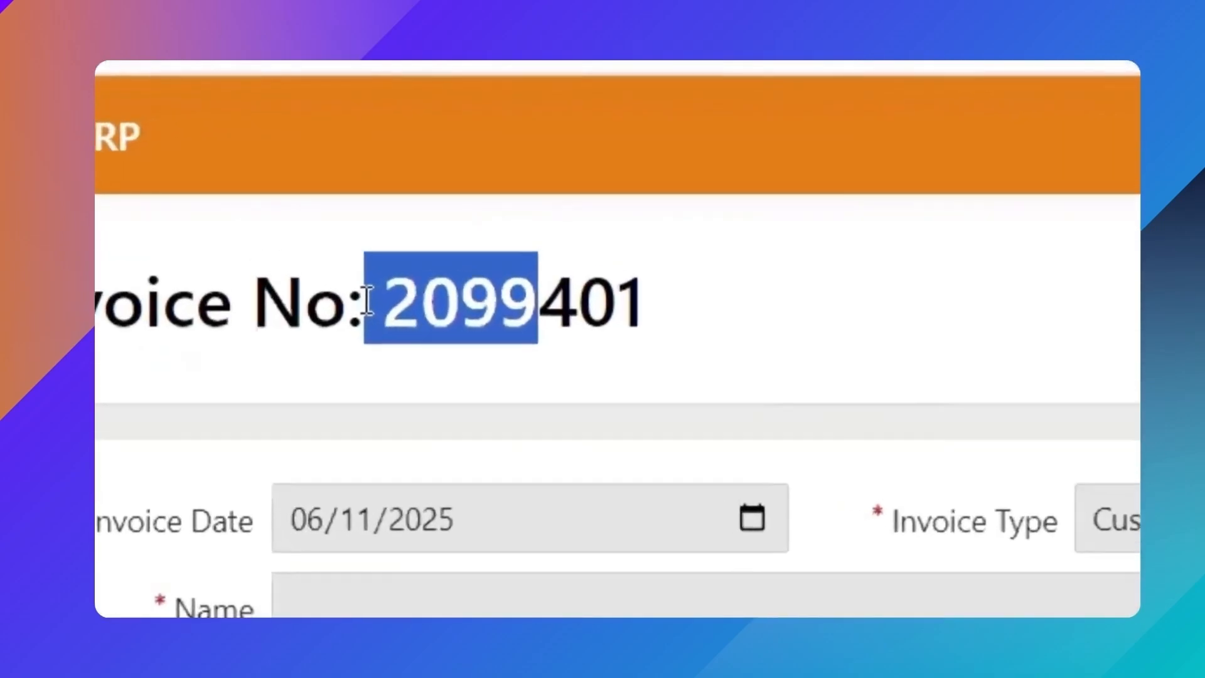
pyautogui.click(682, 317)
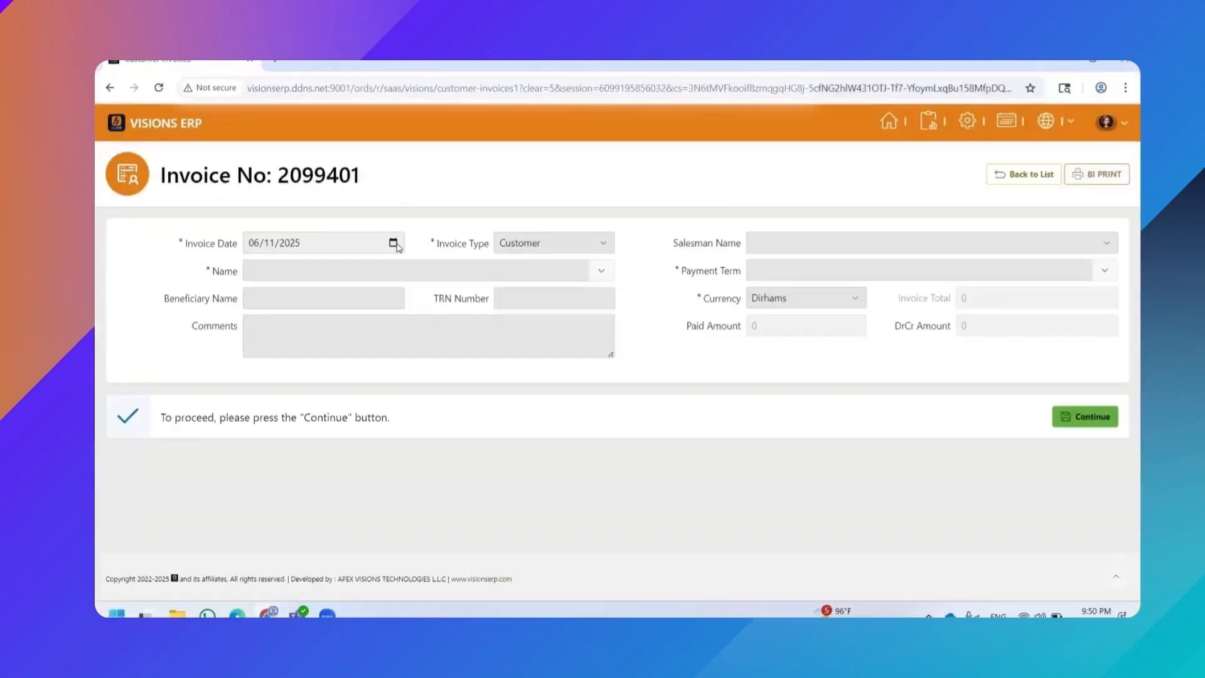
pyautogui.click(722, 495)
pyautogui.click(722, 494)
pyautogui.click(721, 494)
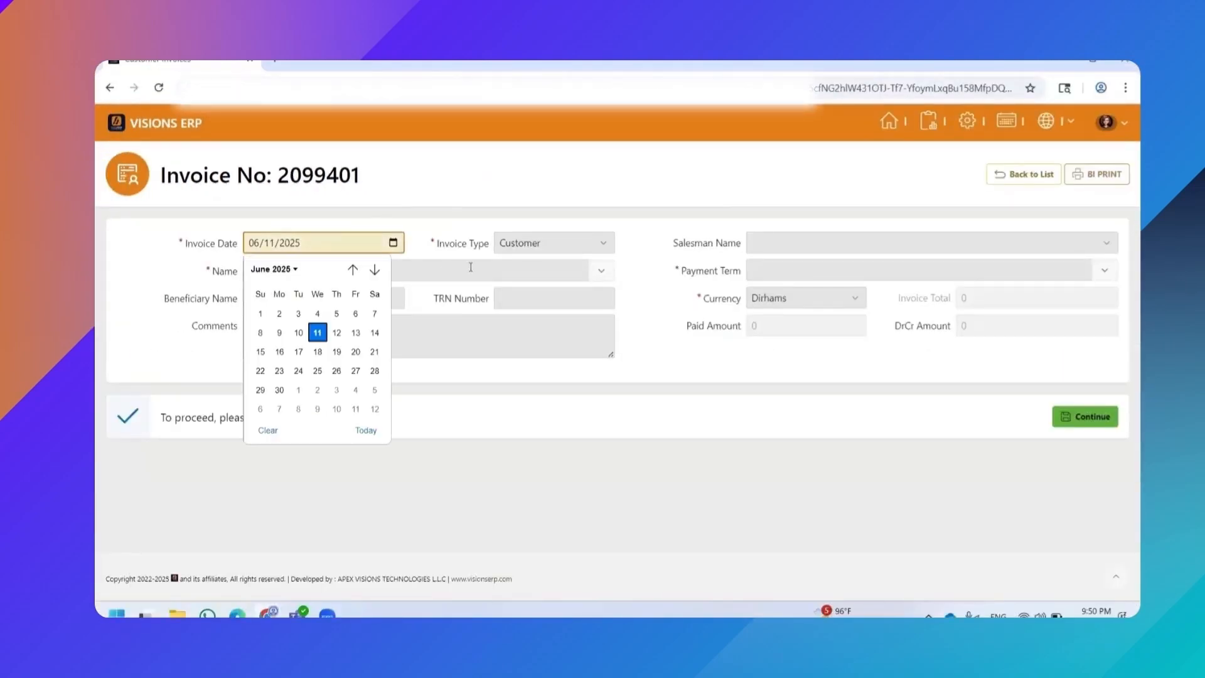
# Step: Select the third customer in the list for the invoice, leaving beneficiary name, TRN number and comments blank
pyautogui.click(488, 271)
pyautogui.click(506, 272)
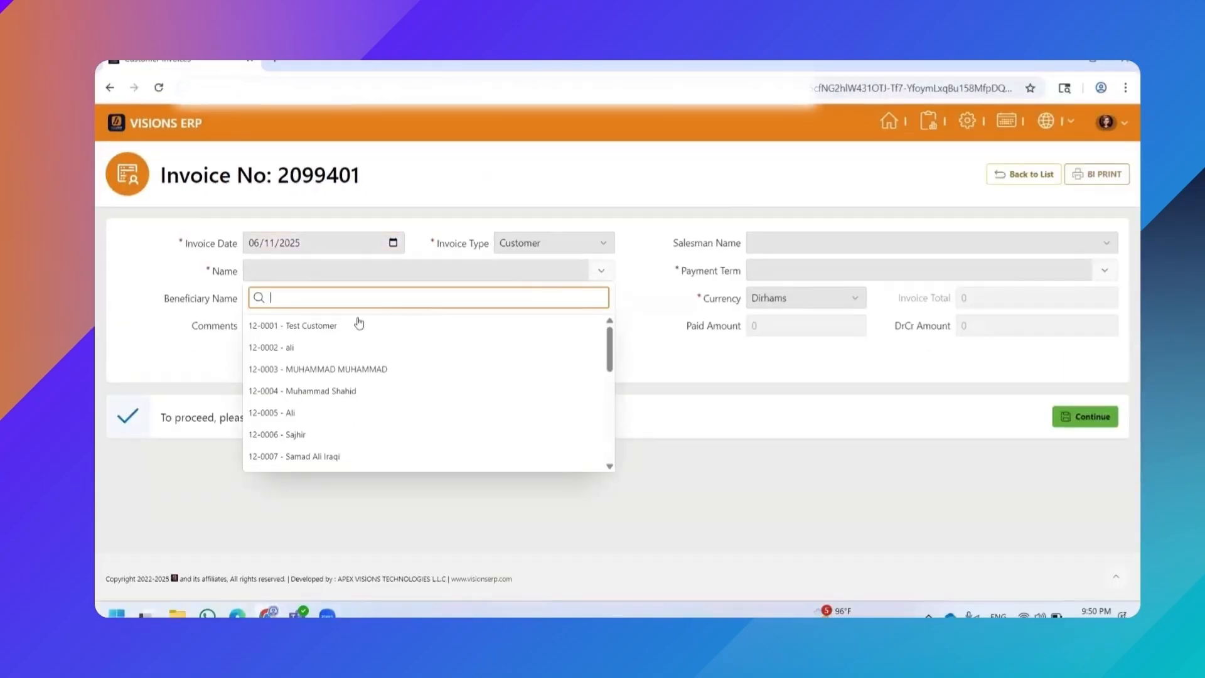
pyautogui.click(350, 369)
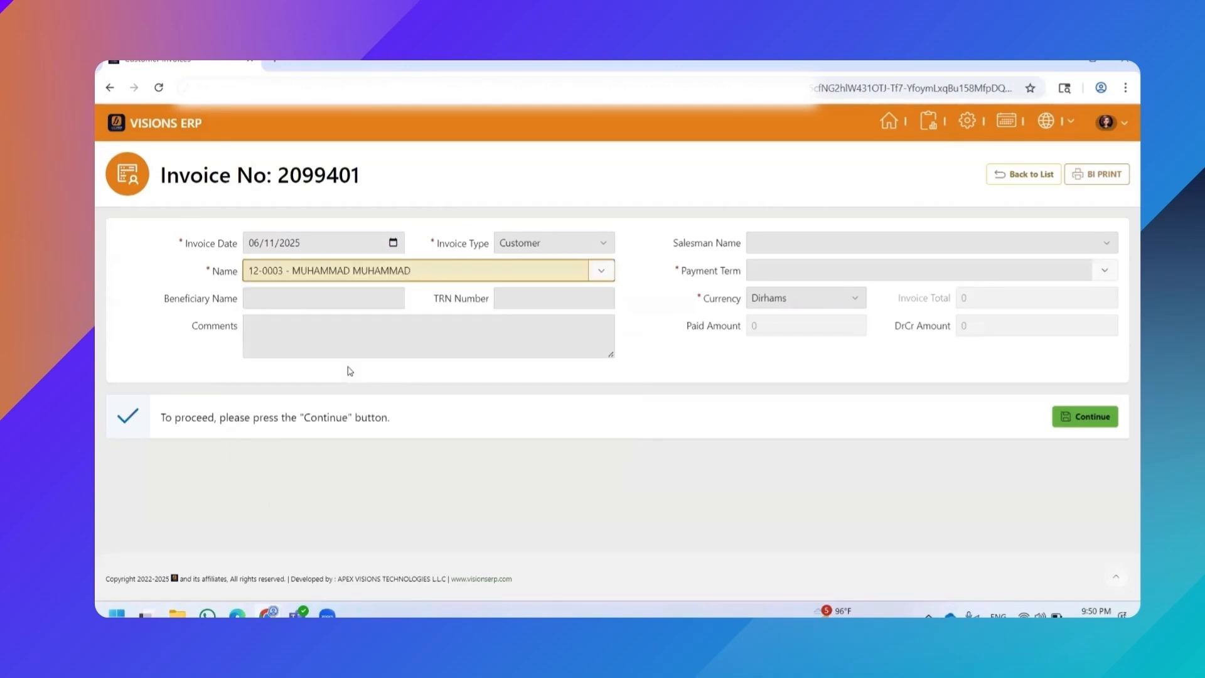
pyautogui.click(294, 305)
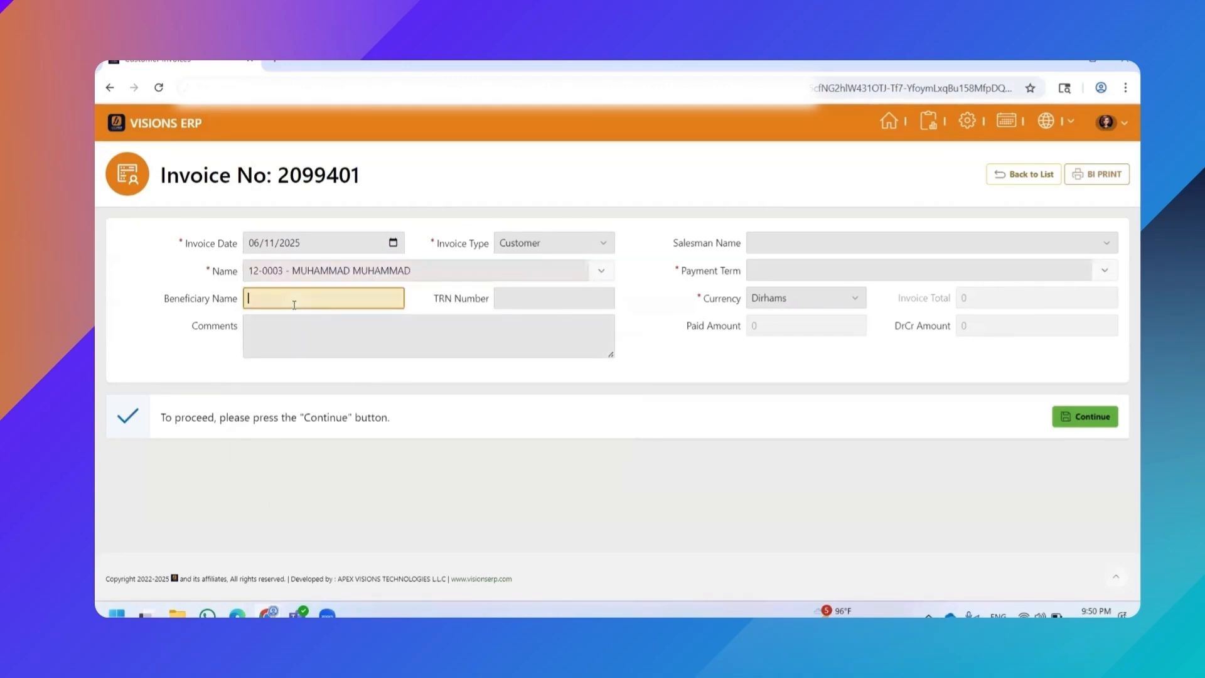
pyautogui.click(526, 296)
pyautogui.click(441, 337)
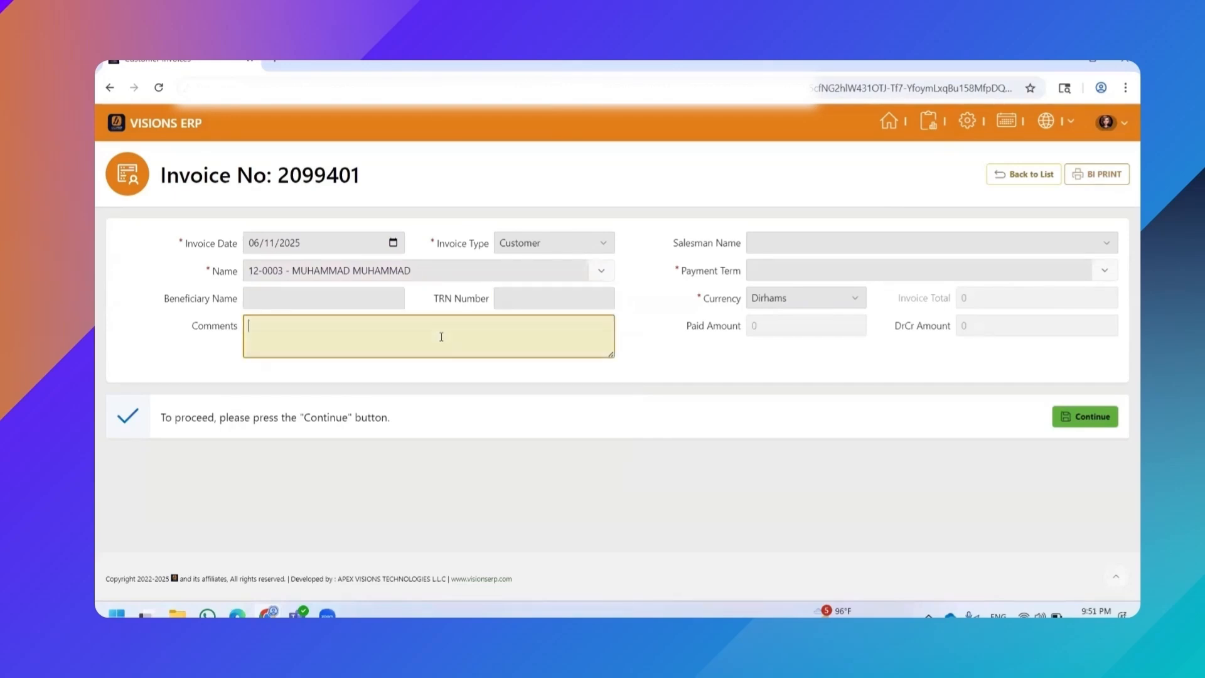
# Step: Assign the first listed salesman to the invoice and set the payment term to 15 Days
pyautogui.click(868, 251)
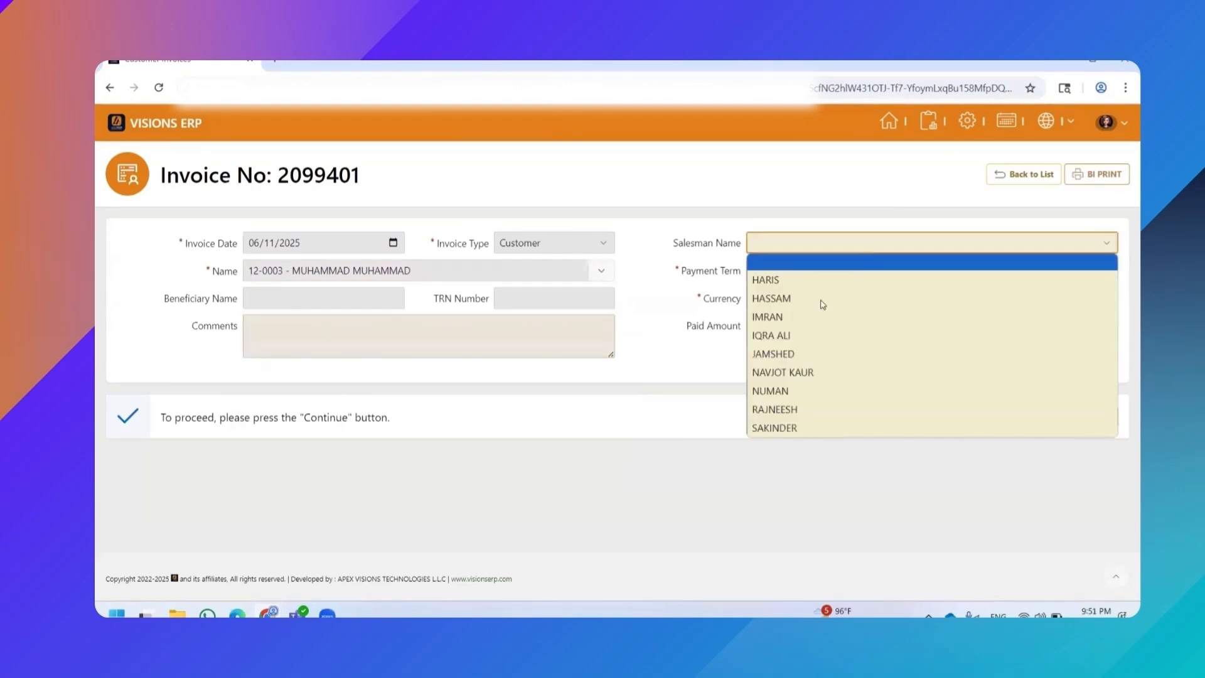
pyautogui.click(792, 280)
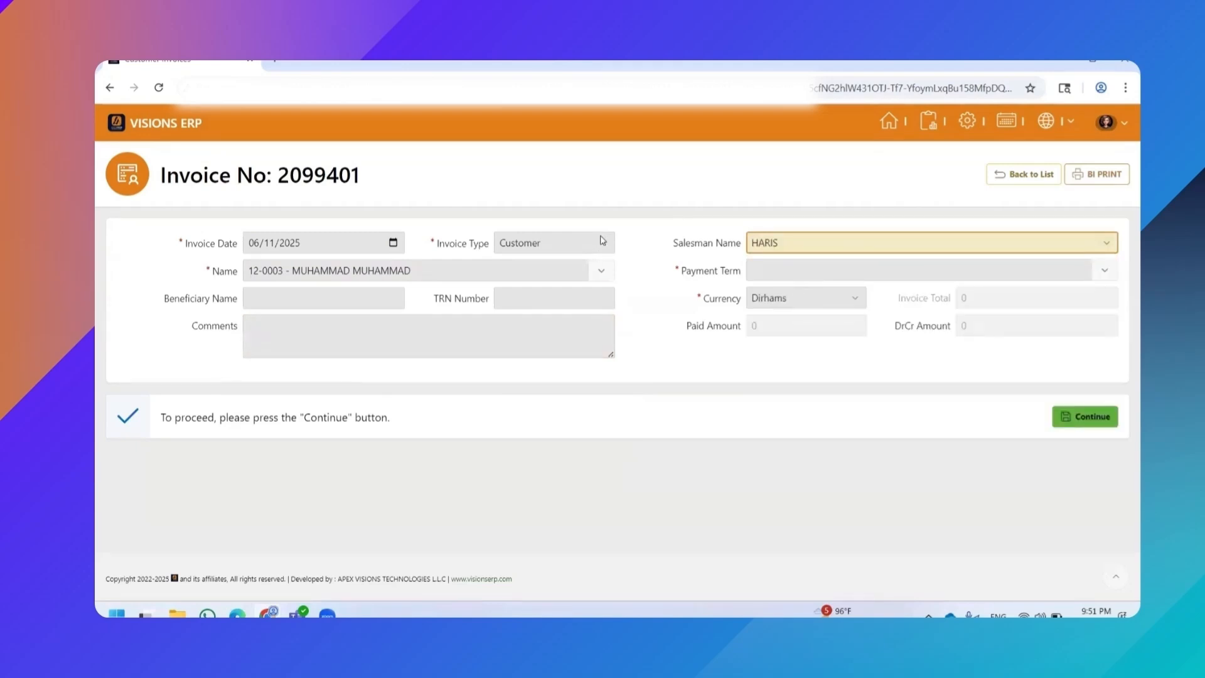
pyautogui.click(792, 265)
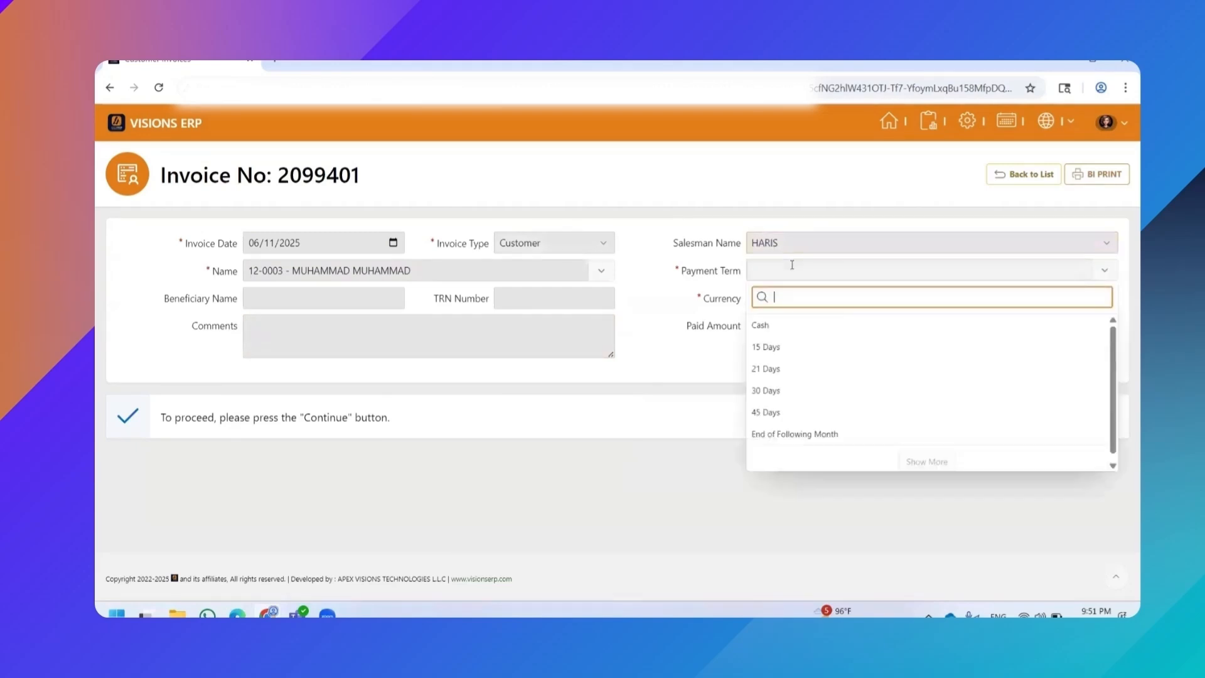
pyautogui.click(770, 349)
# Step: Choose Dirhams as the invoice currency and continue to the invoice line details
pyautogui.click(841, 303)
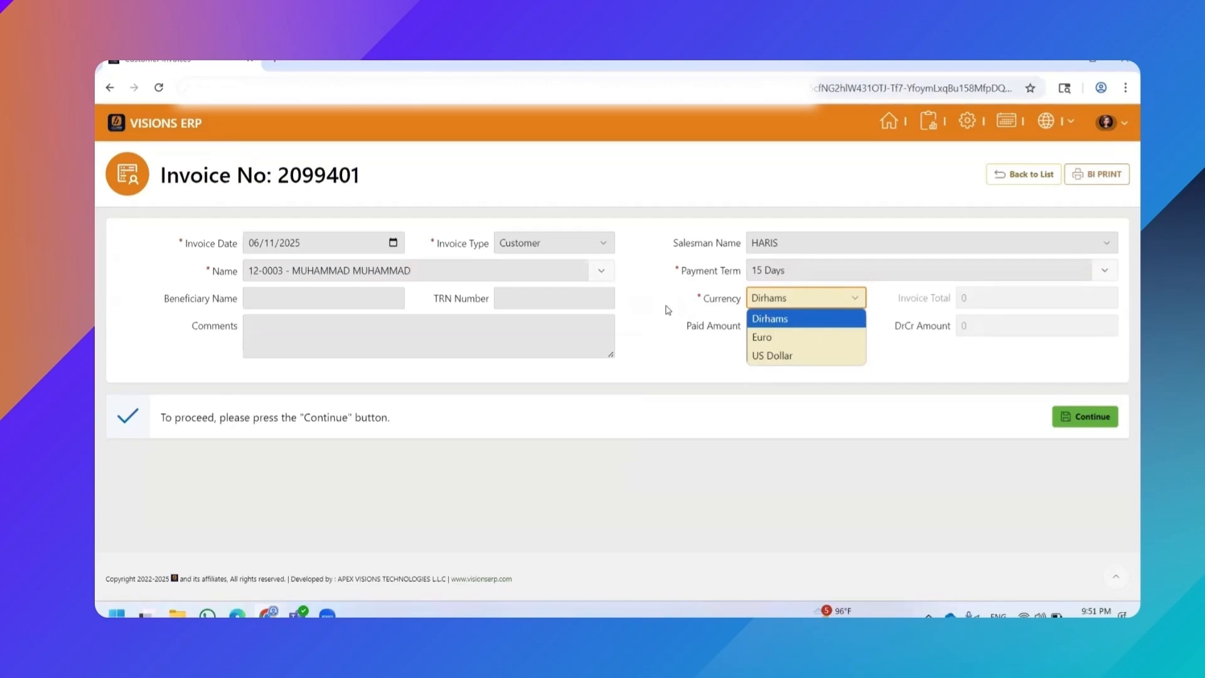
pyautogui.click(784, 320)
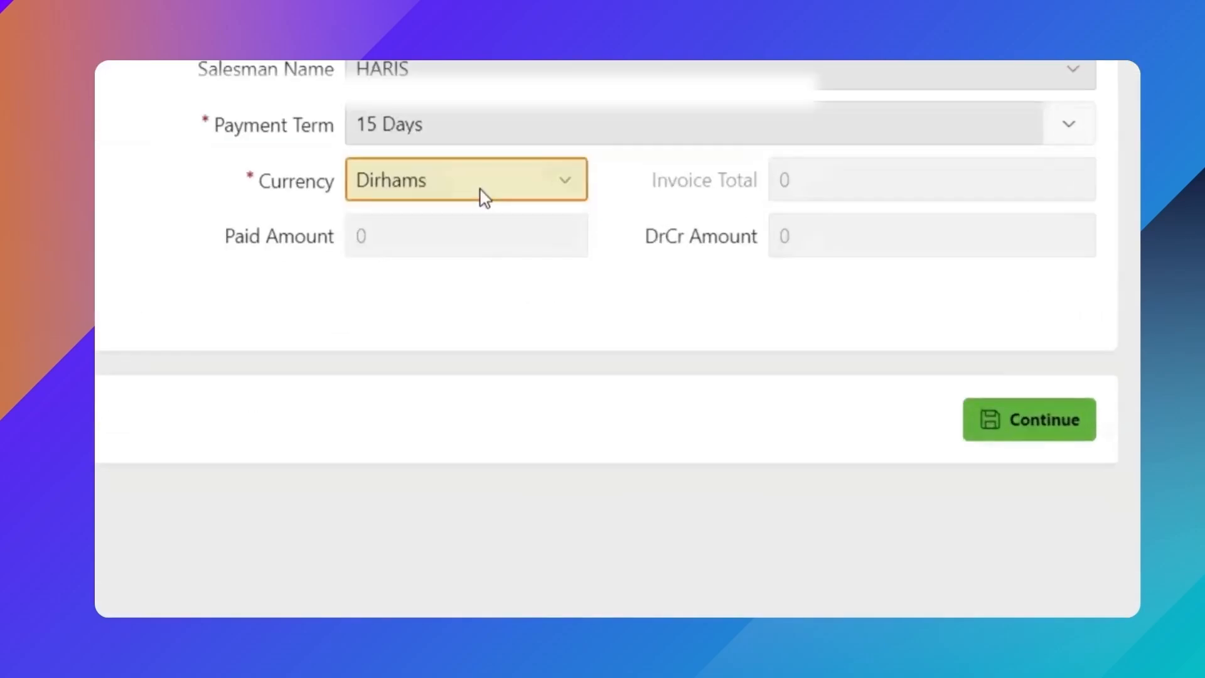
pyautogui.click(1010, 428)
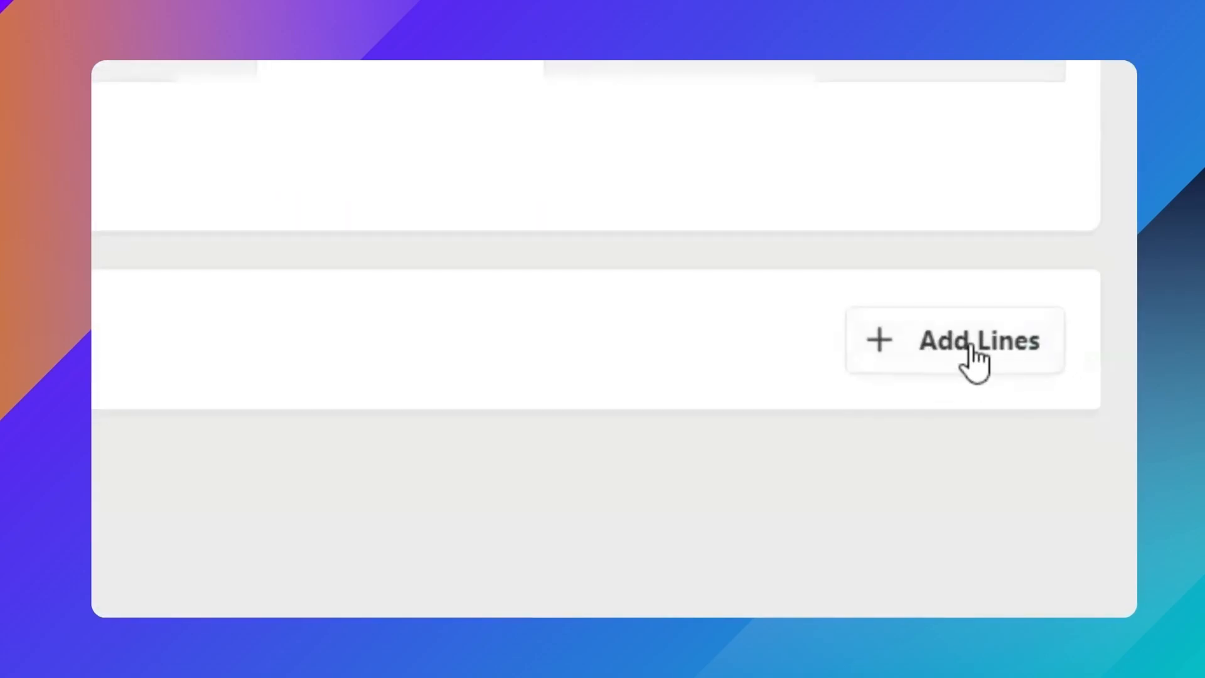
# Step: Add an invoice line for item 01202 - GEAR CONVERTER with Bag as its unit of measure
pyautogui.click(971, 349)
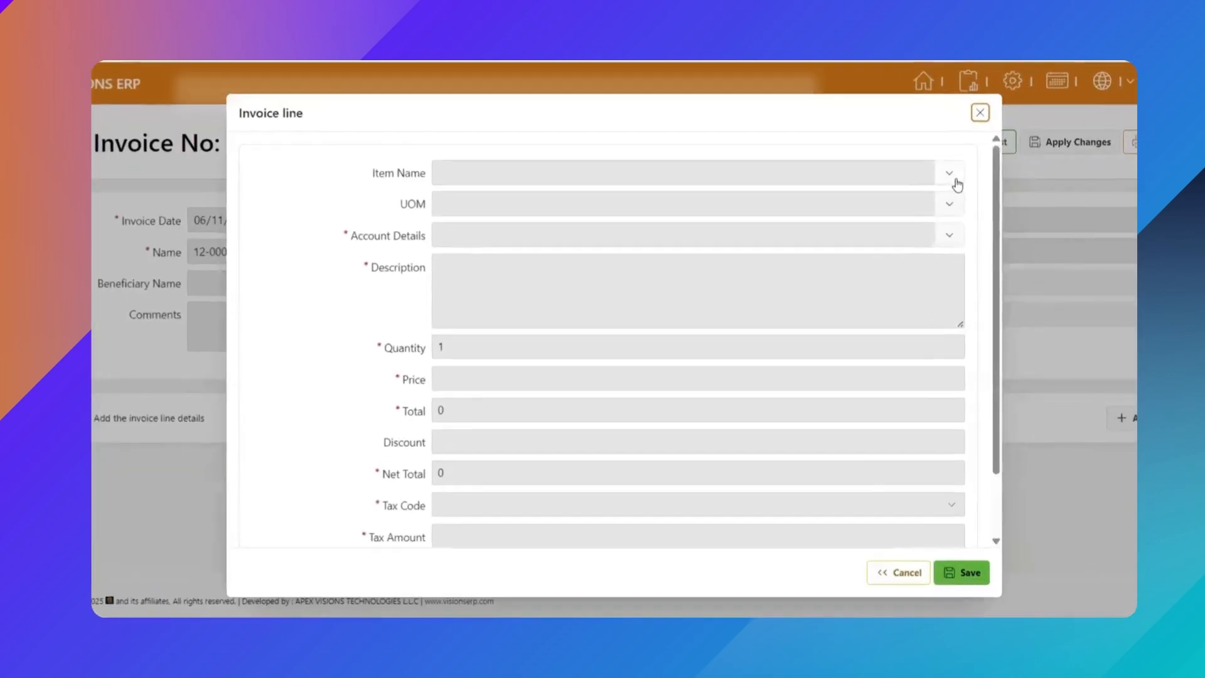
pyautogui.click(911, 206)
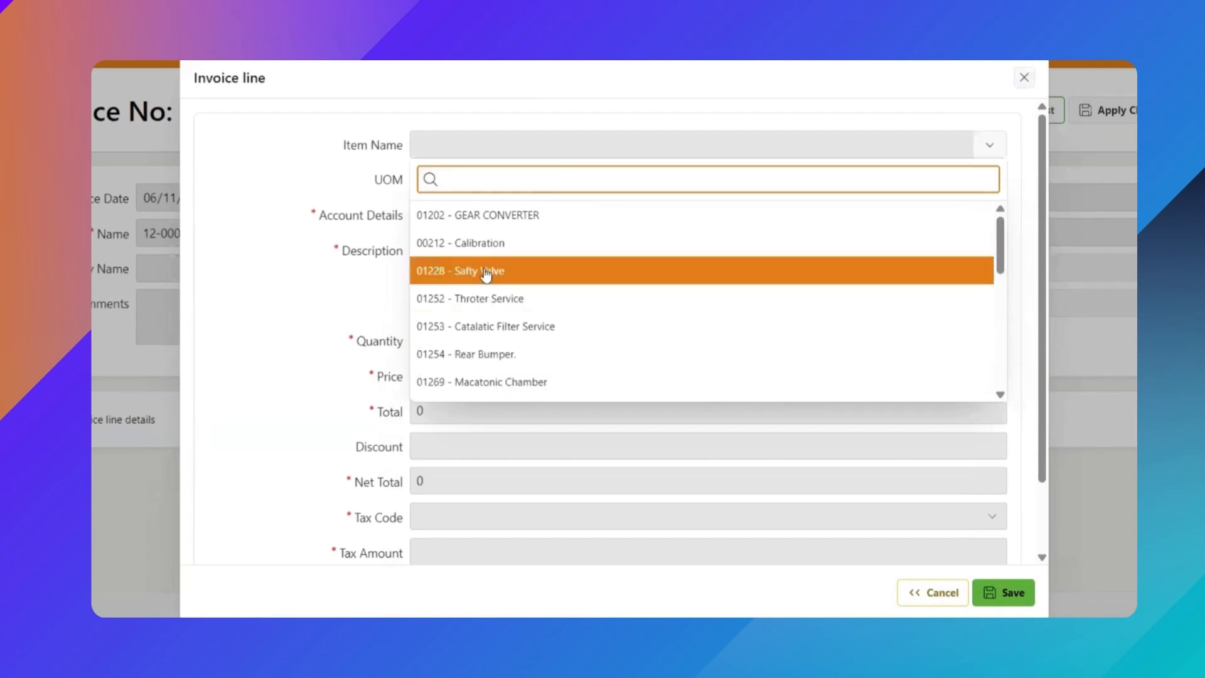
pyautogui.click(489, 218)
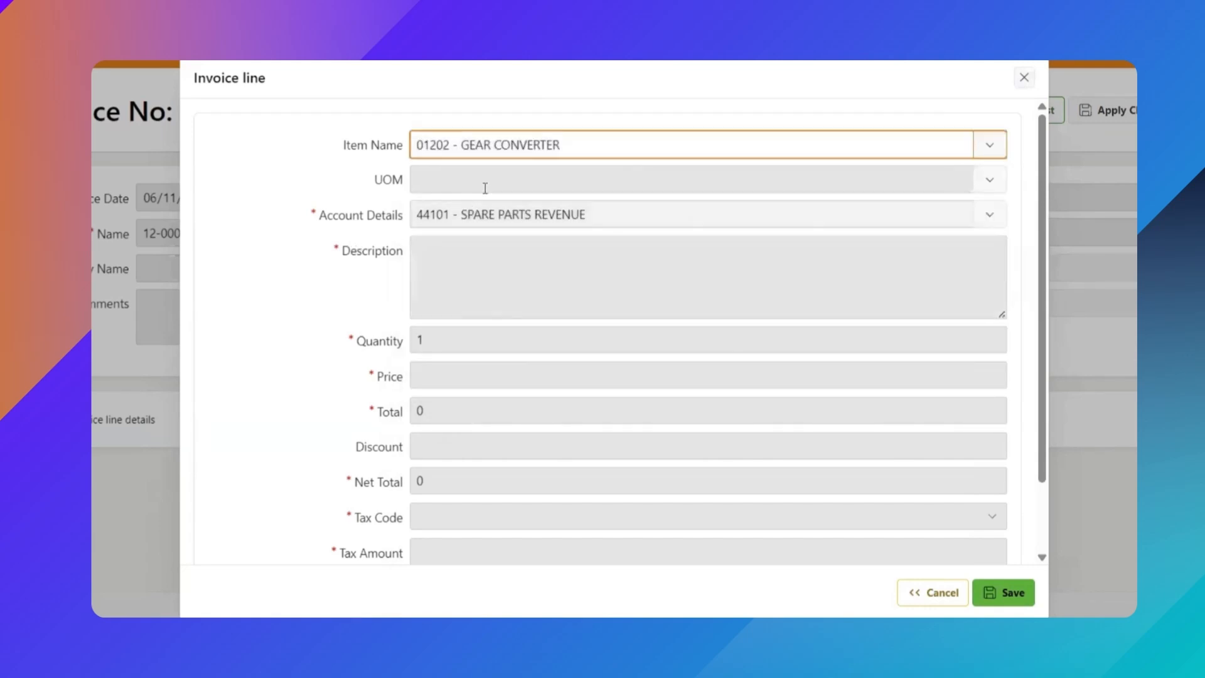
pyautogui.click(483, 187)
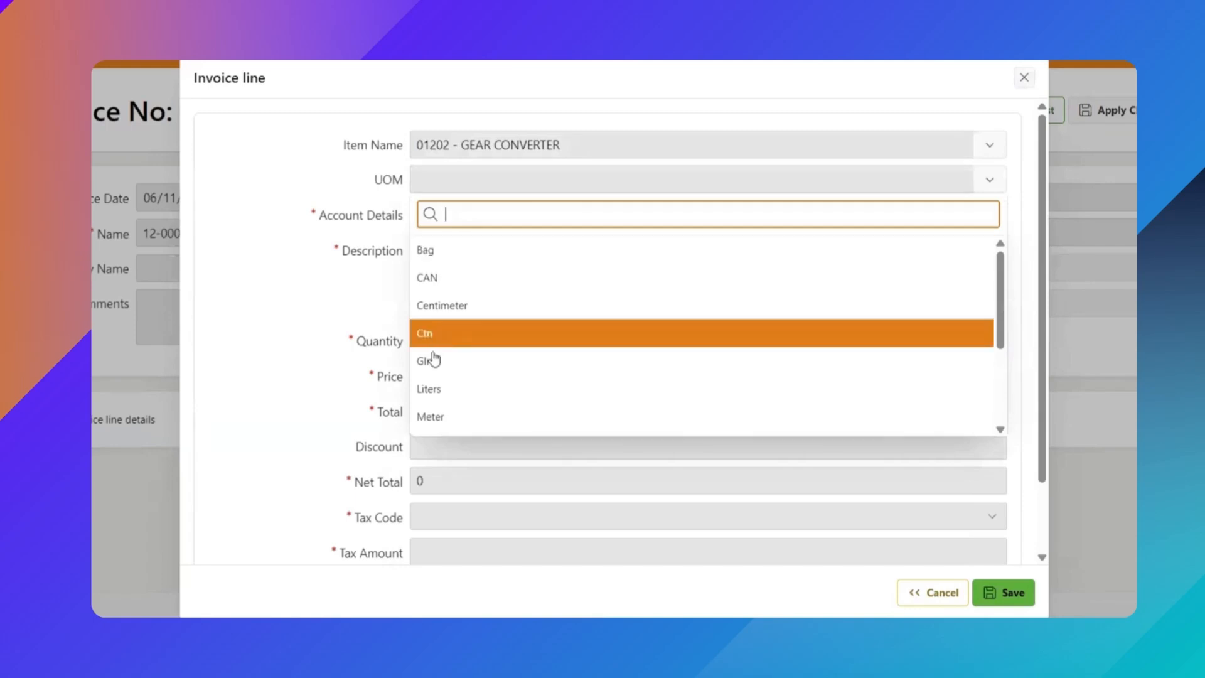
pyautogui.click(453, 251)
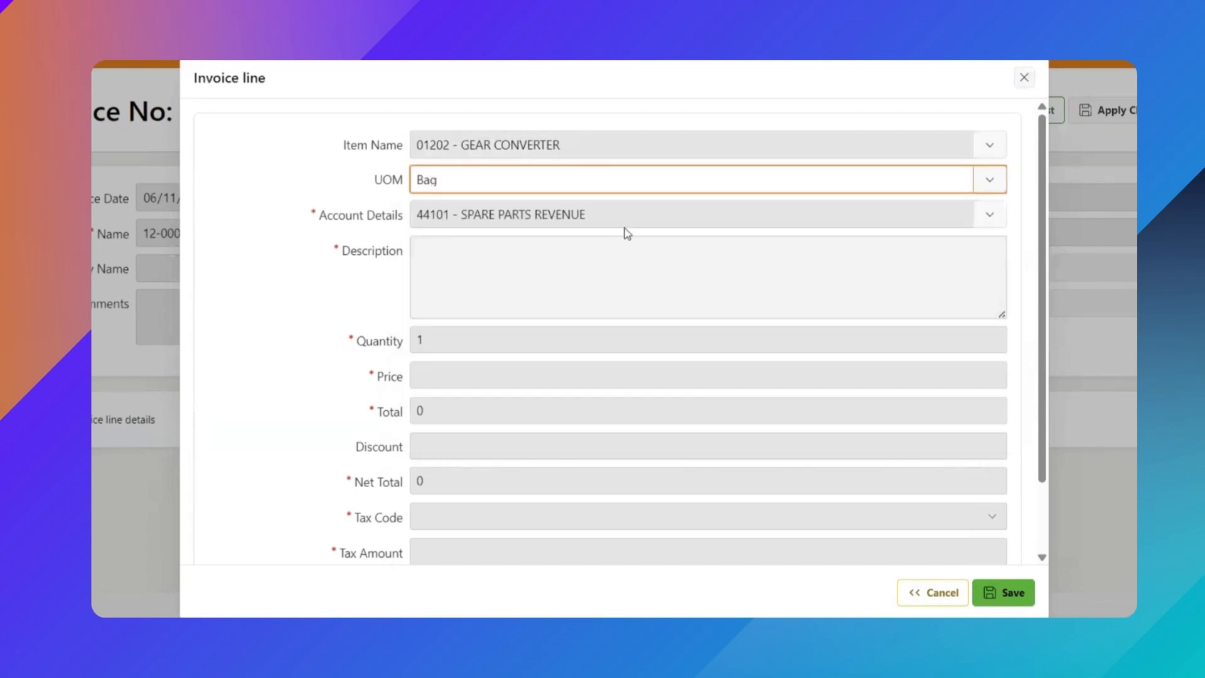
# Step: Enter "COMMENTS FOR INVOICE LINE" as the description of the invoice line
pyautogui.click(540, 303)
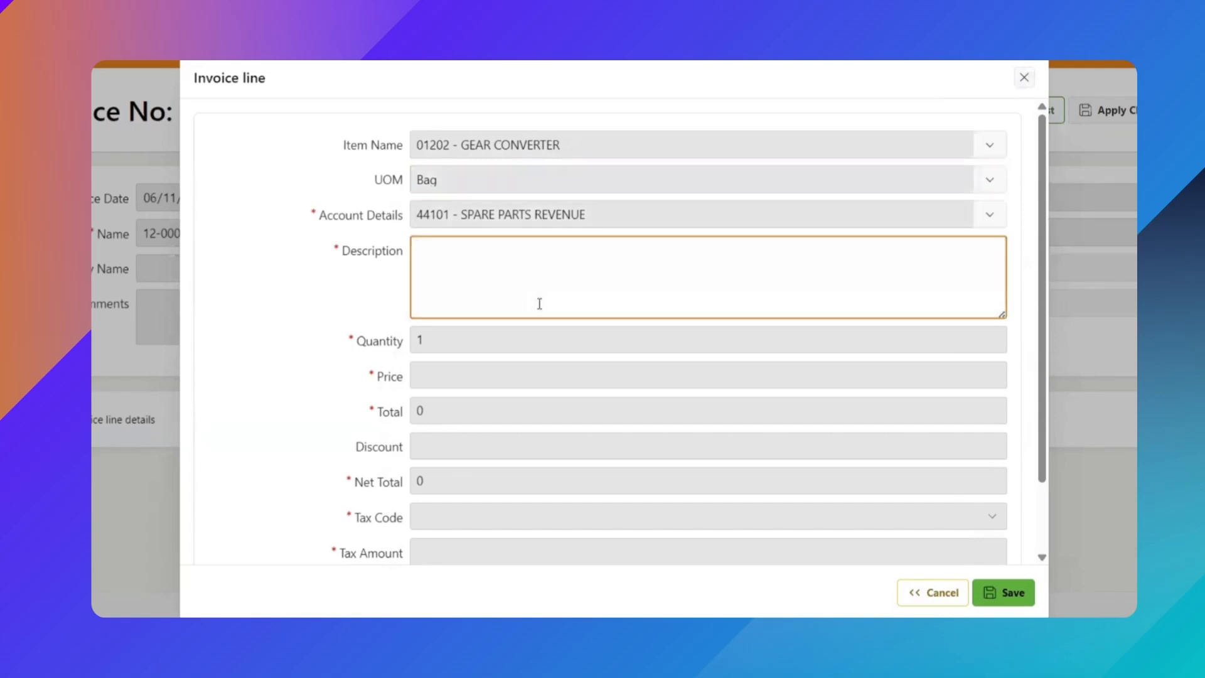
pyautogui.write('T')
pyautogui.write('OMMENTS FOR ')
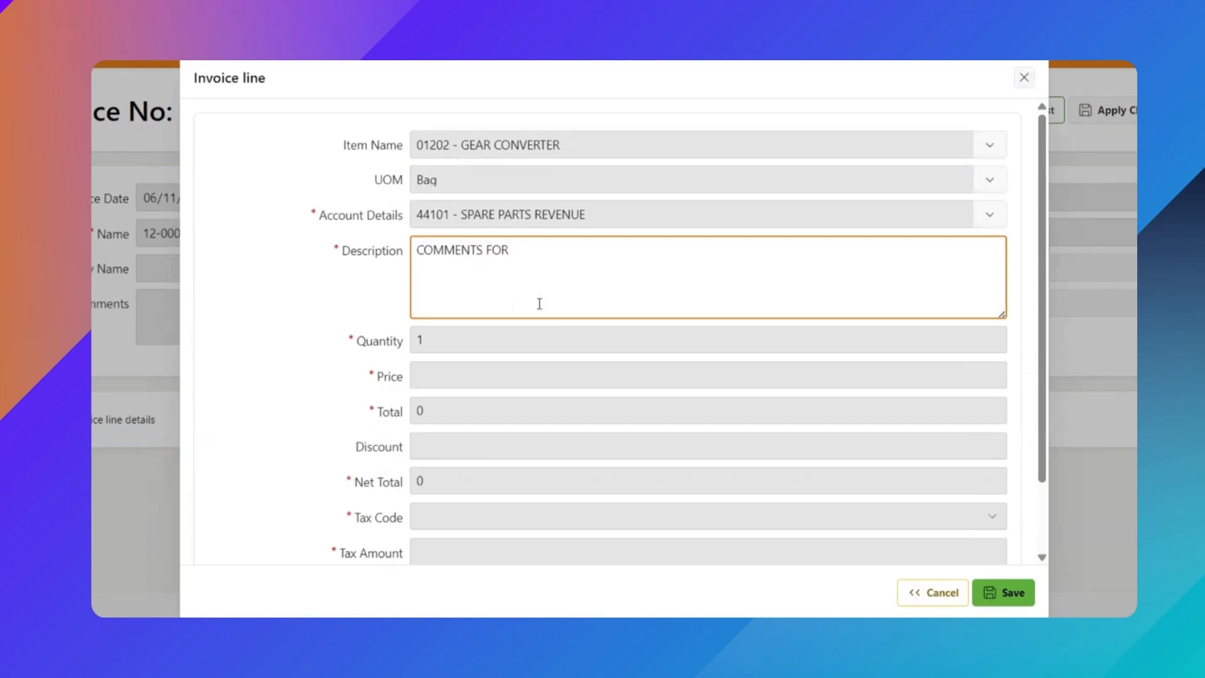
pyautogui.write('INVOICE LINE')
# Step: Set the invoice line's price to 250 and leave its discount blank
pyautogui.click(493, 344)
pyautogui.click(459, 381)
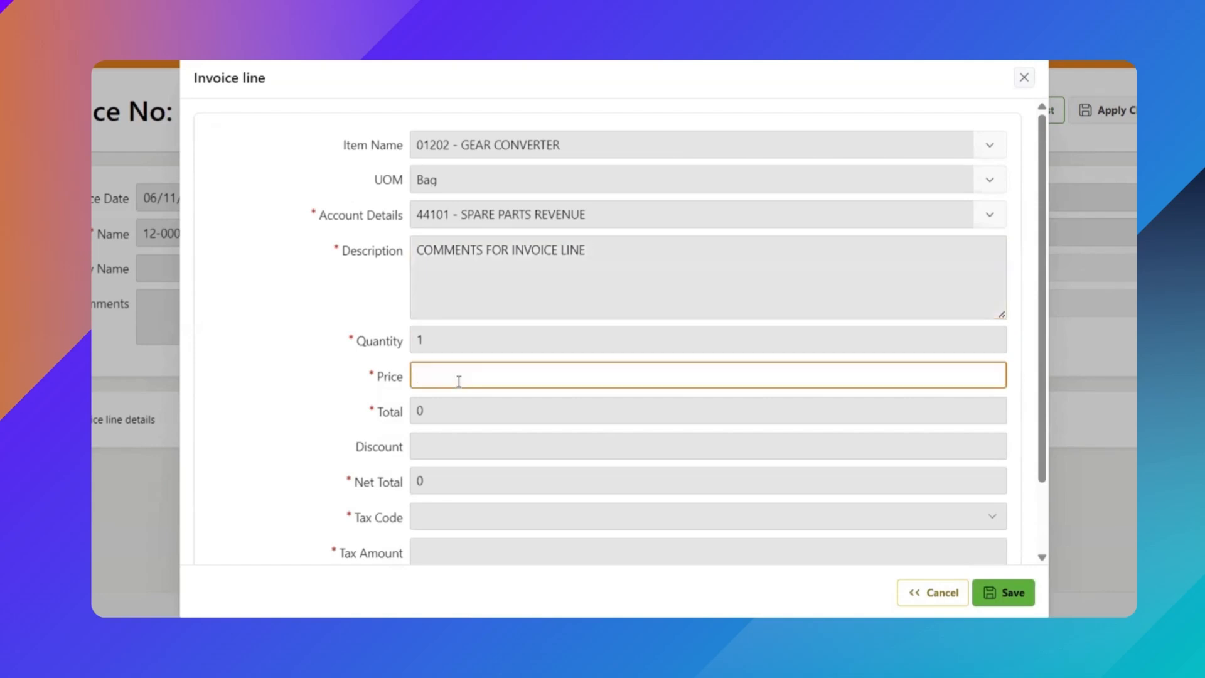
pyautogui.write('250')
pyautogui.click(499, 399)
pyautogui.scroll(-1, 471, 382)
pyautogui.click(479, 386)
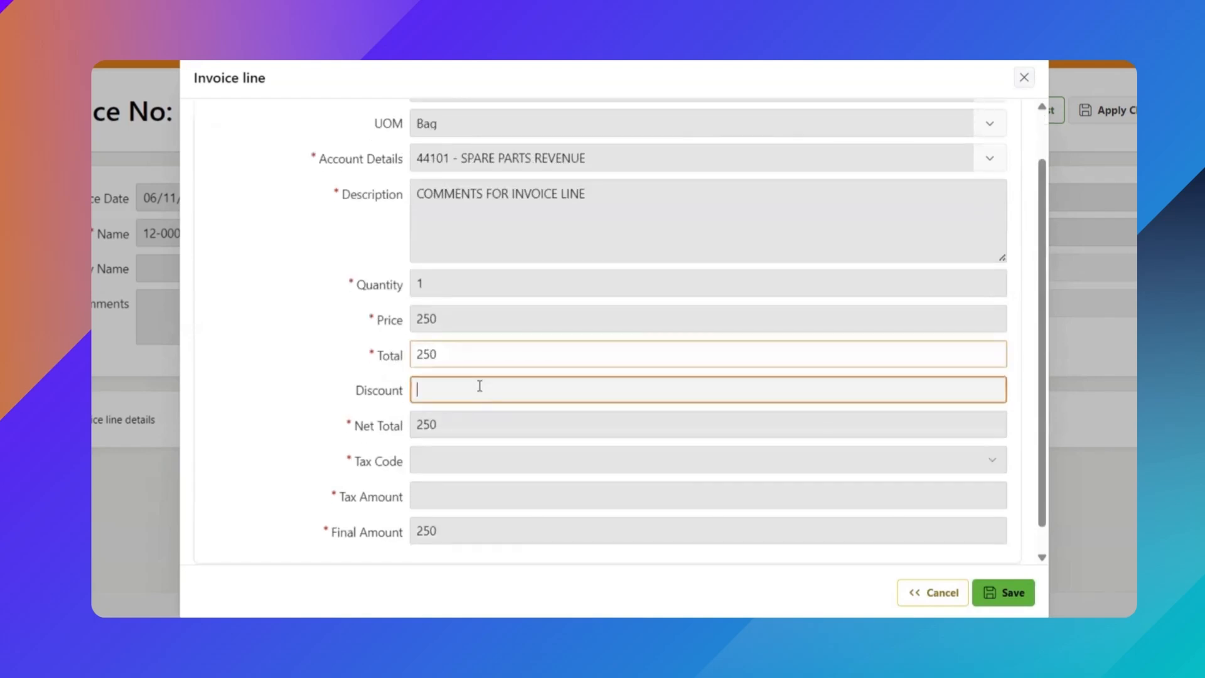
# Step: Apply the 5% VAT tax code to the invoice line and save the line
pyautogui.click(446, 462)
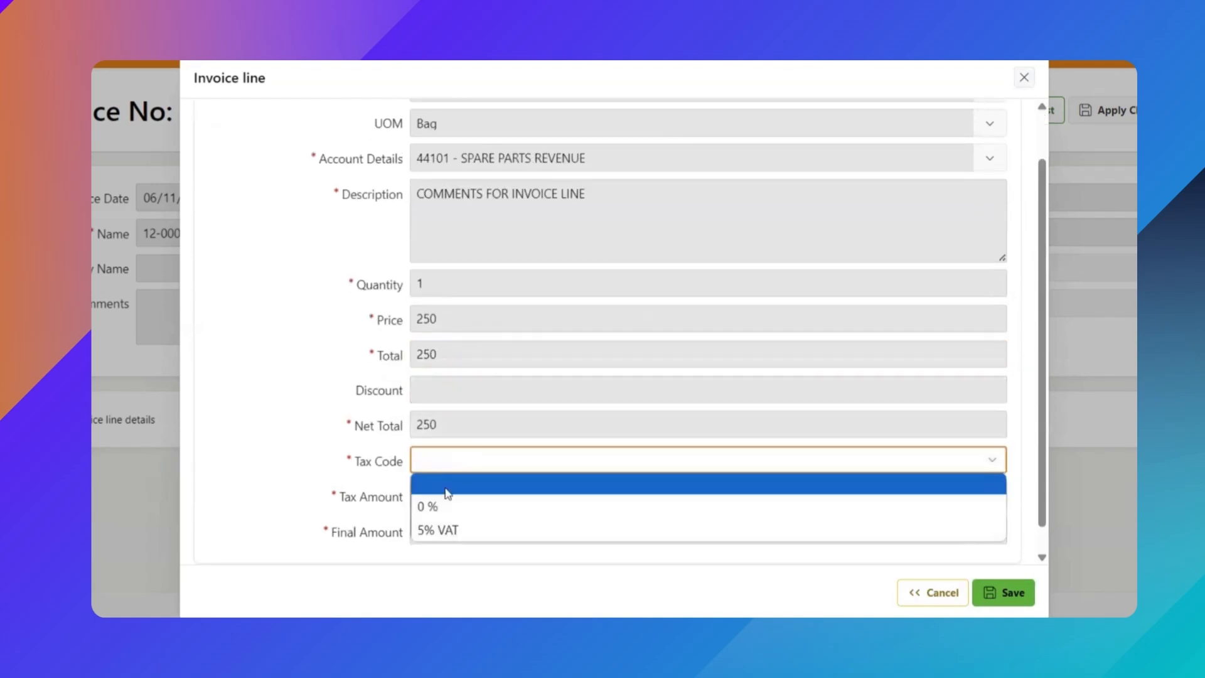
pyautogui.click(446, 529)
pyautogui.scroll(-1, 447, 514)
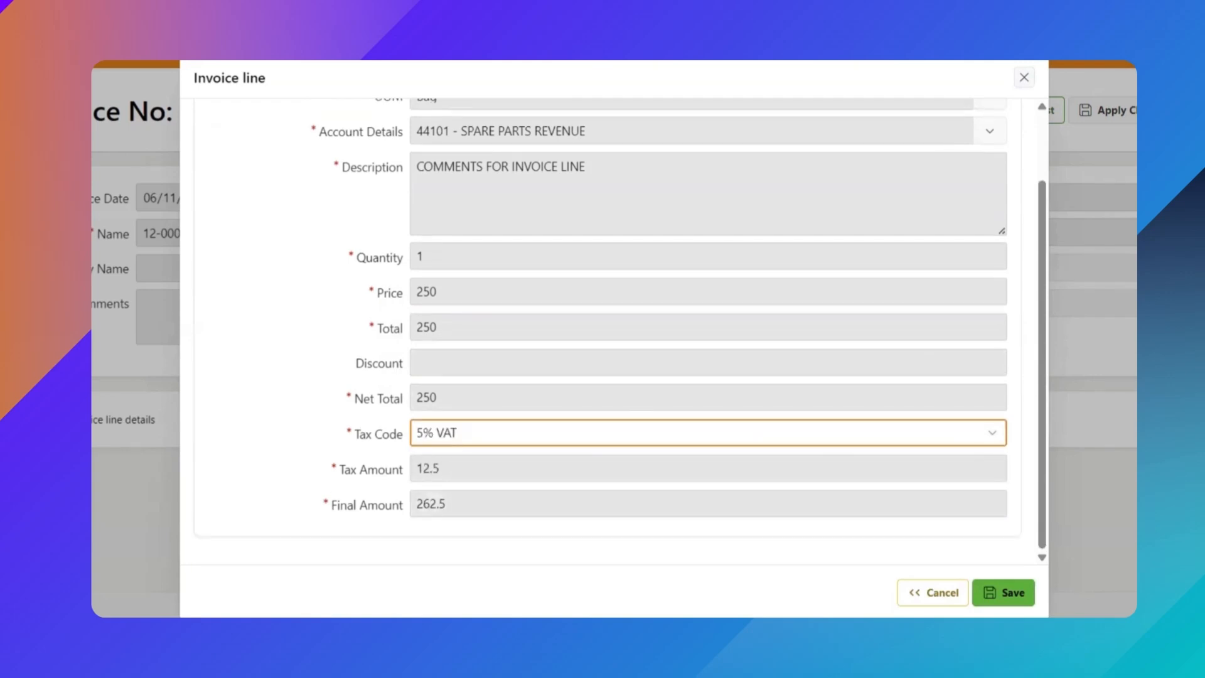
pyautogui.click(755, 590)
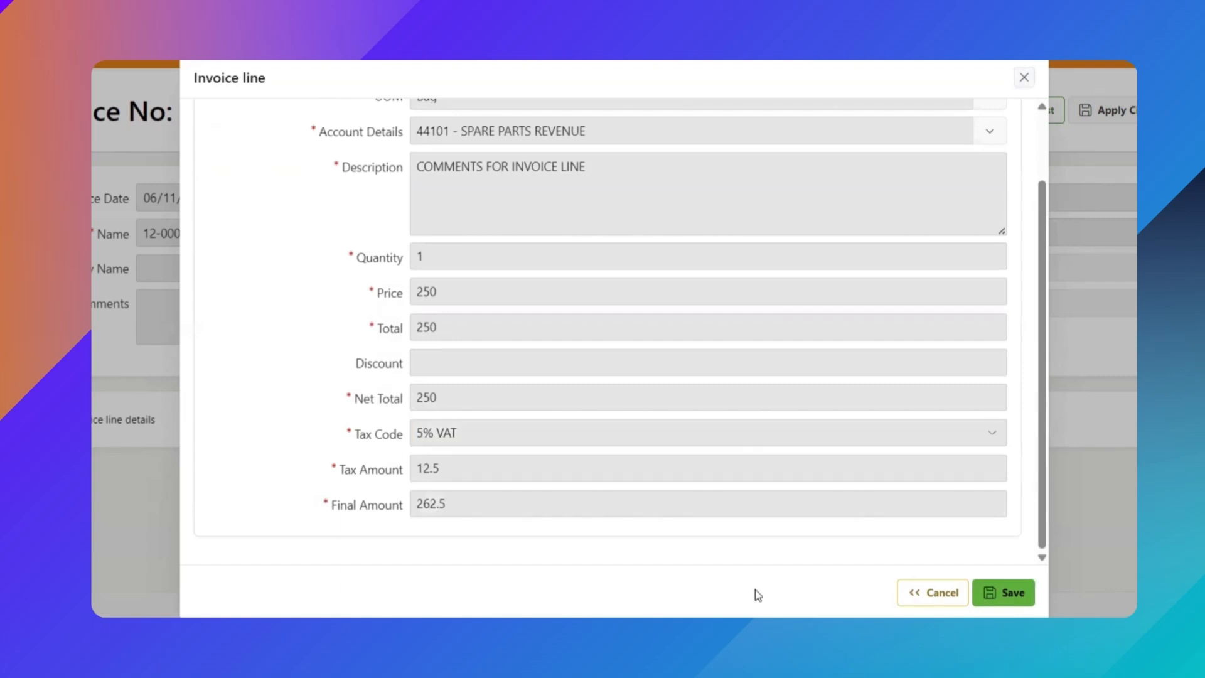
pyautogui.click(1009, 593)
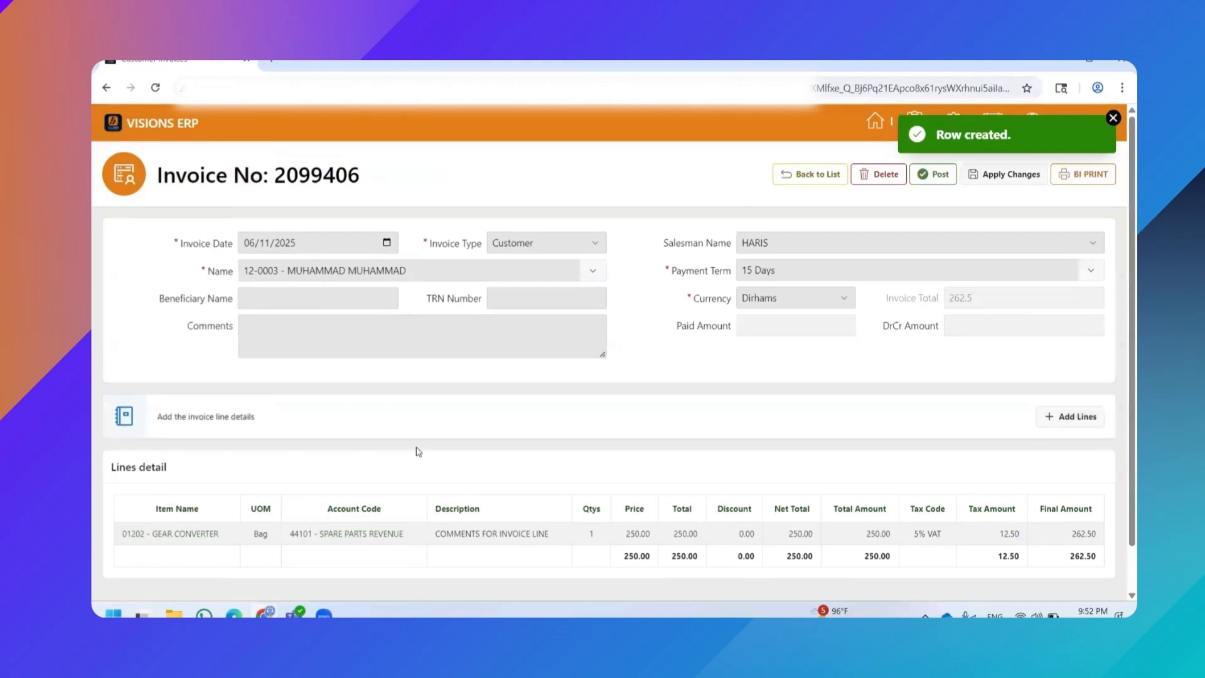
# Step: Edit the gear converter line's description to "COMMENTS FOR INVOICE LINE - 2" and close the line without applying it
pyautogui.scroll(-1, 419, 451)
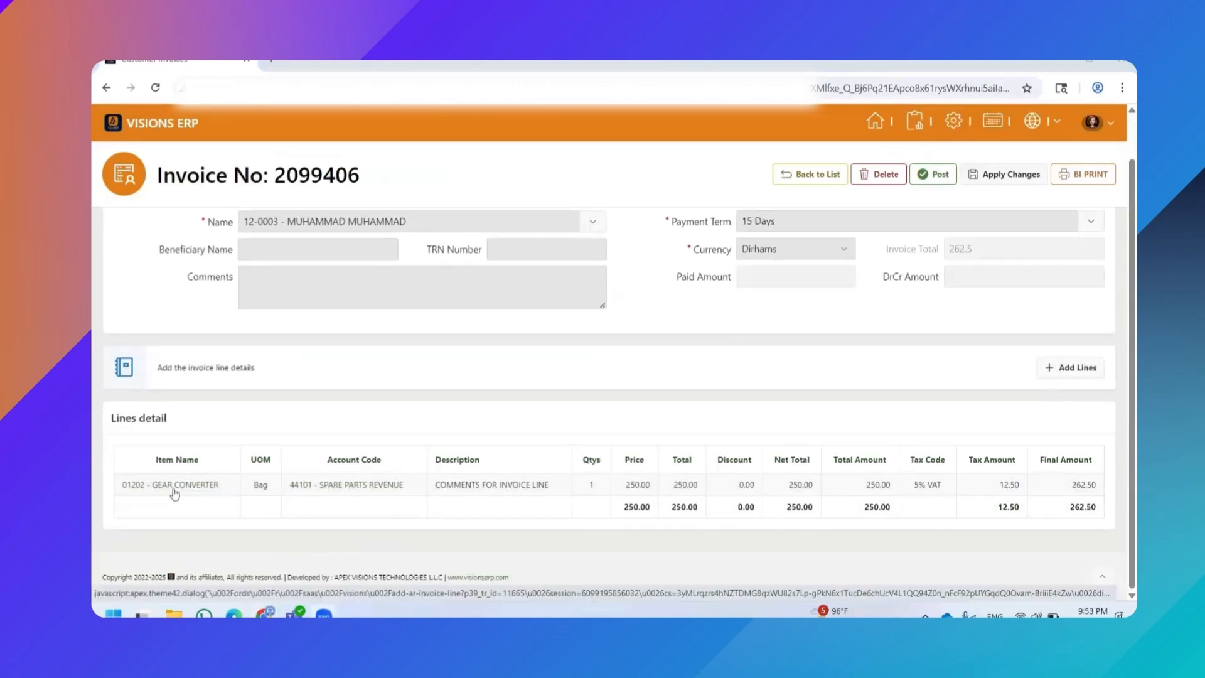
pyautogui.click(175, 488)
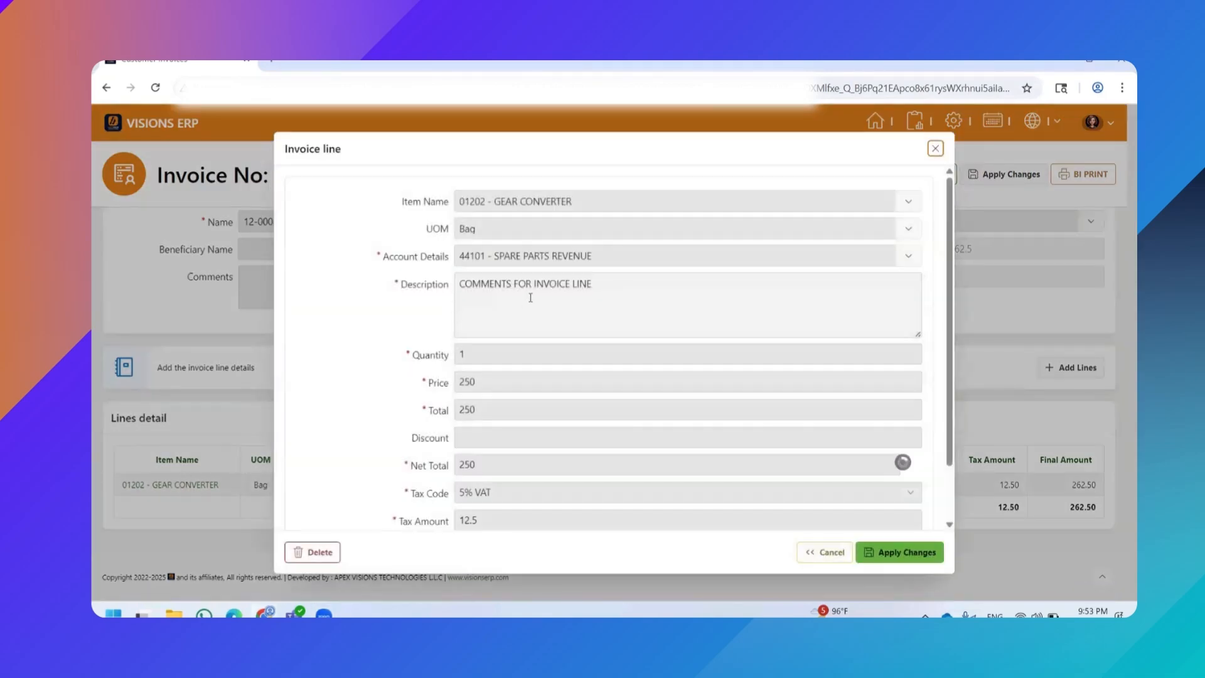
pyautogui.click(621, 283)
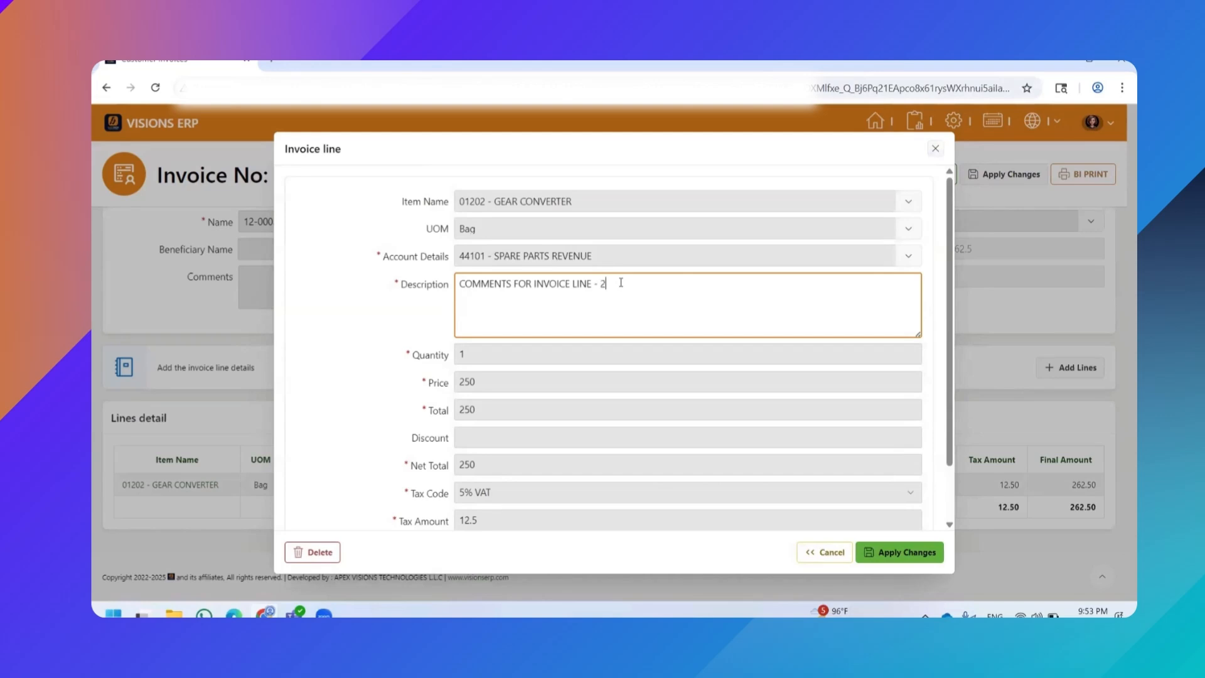
pyautogui.click(936, 149)
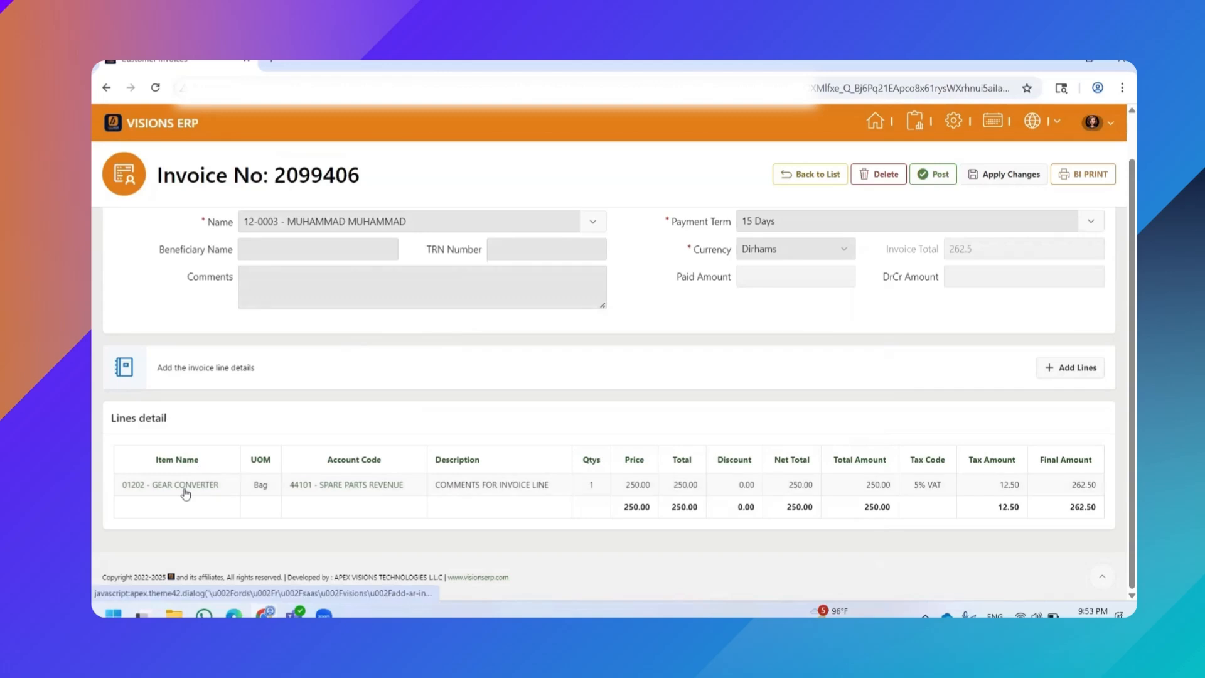
# Step: Apply the changes to the customer invoice and return to the invoices list
pyautogui.scroll(1, 1011, 178)
pyautogui.click(1012, 177)
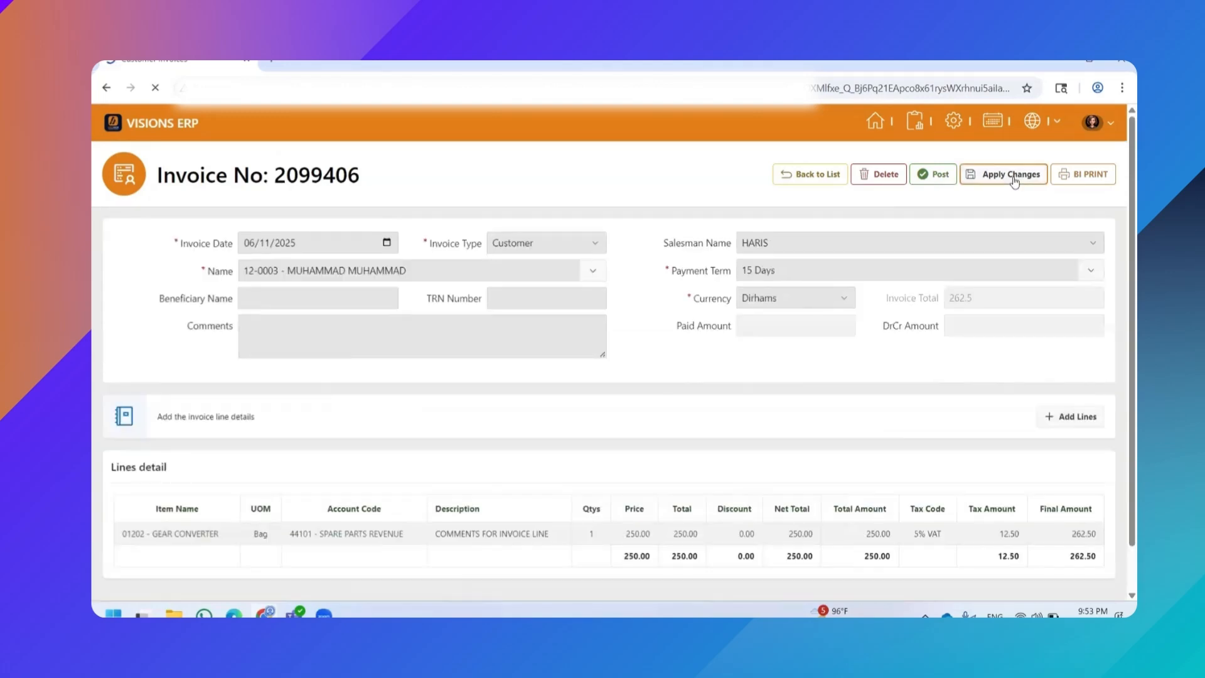
pyautogui.click(798, 177)
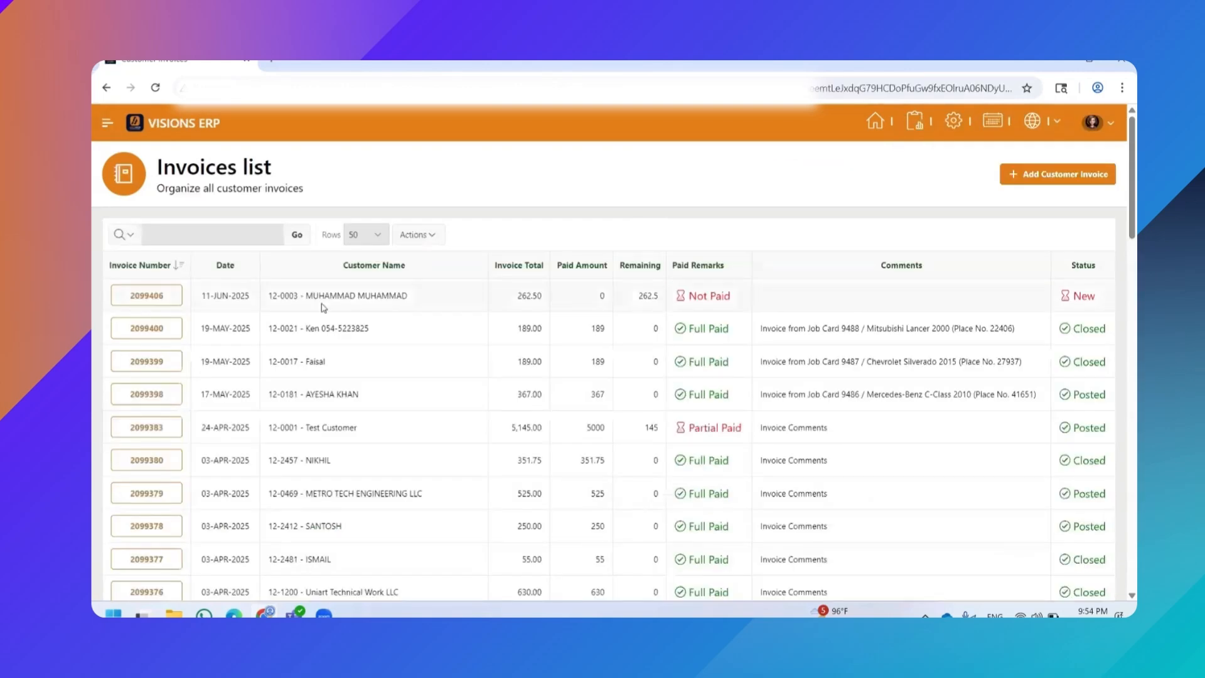
# Step: Add the comment "COMMENTS FOR INVOICE" to the 11-JUN-2025 customer invoice, apply the changes and return to the invoices list
pyautogui.click(148, 299)
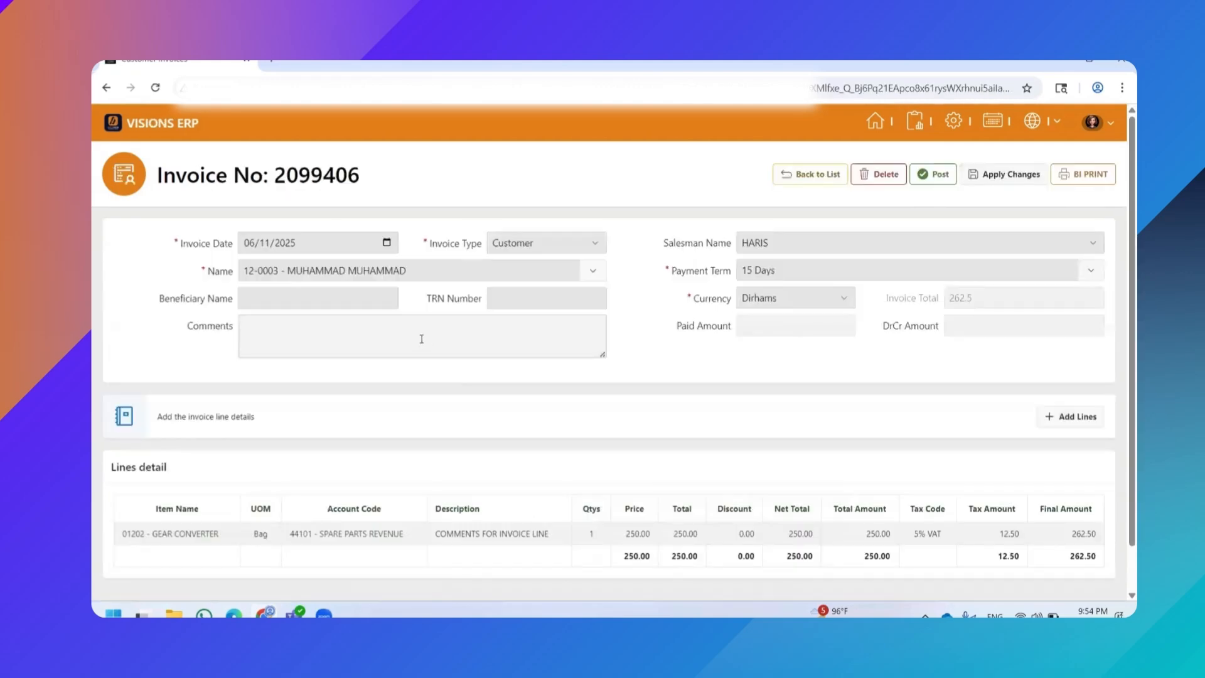
pyautogui.click(421, 339)
pyautogui.write('C')
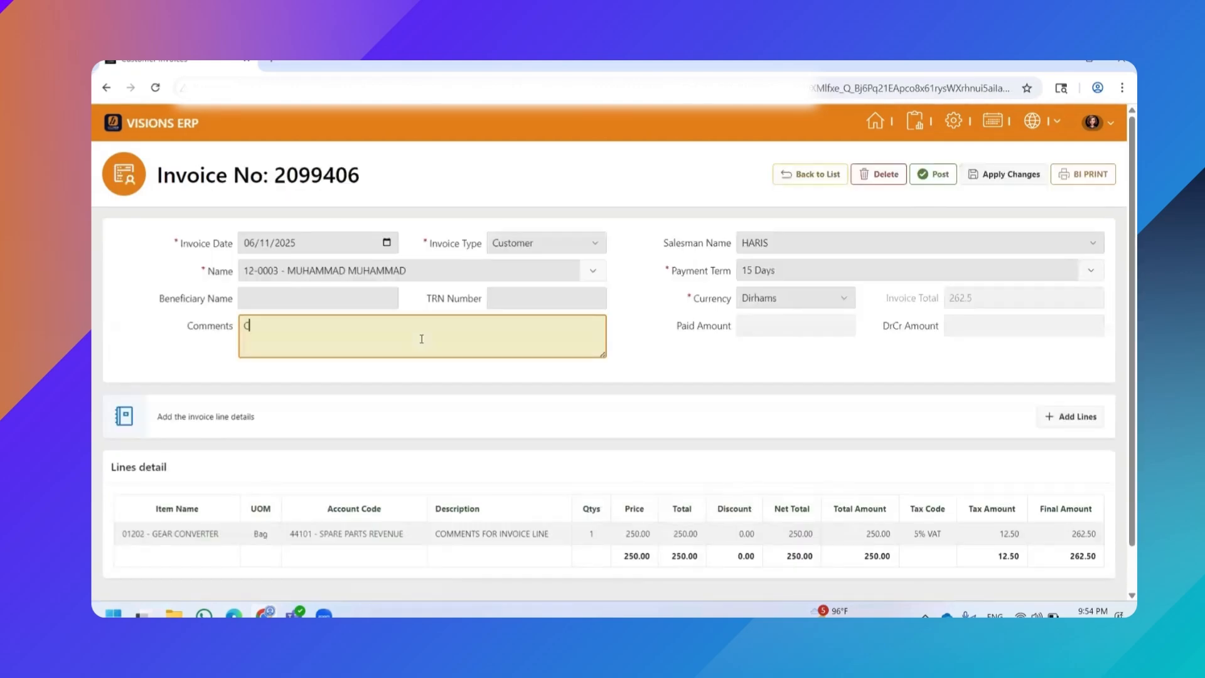
pyautogui.write('OMMENTS FOR INVOICE')
pyautogui.click(998, 176)
pyautogui.click(809, 174)
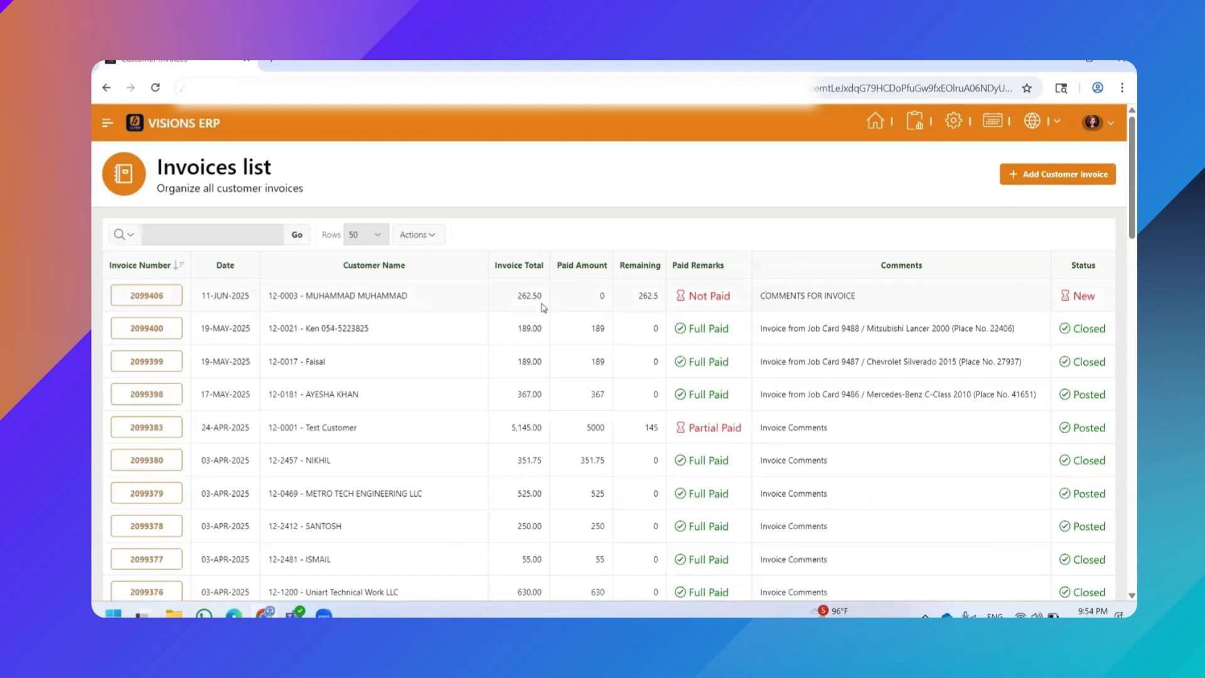
# Step: Check the invoice total, paid amount, remaining amount and paid remarks of the 11-JUN-2025 invoice in the list
pyautogui.doubleClick(524, 297)
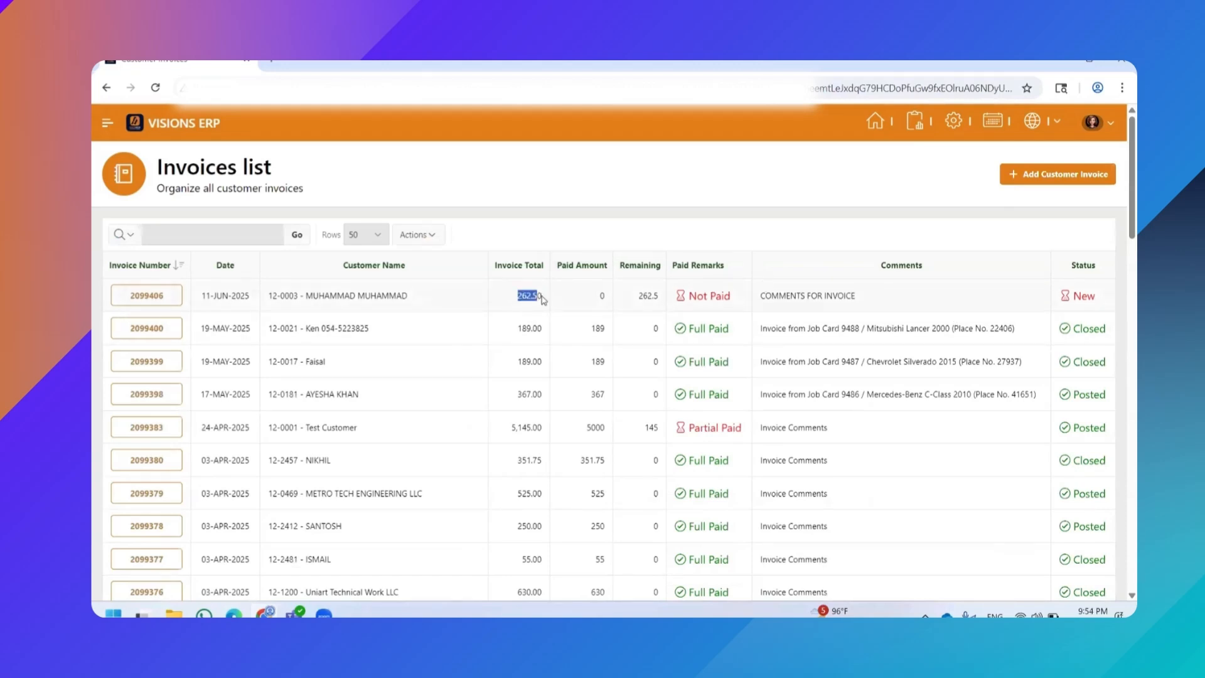
pyautogui.doubleClick(602, 296)
pyautogui.moveTo(637, 296); pyautogui.dragTo(660, 299)
pyautogui.moveTo(733, 297); pyautogui.dragTo(686, 295)
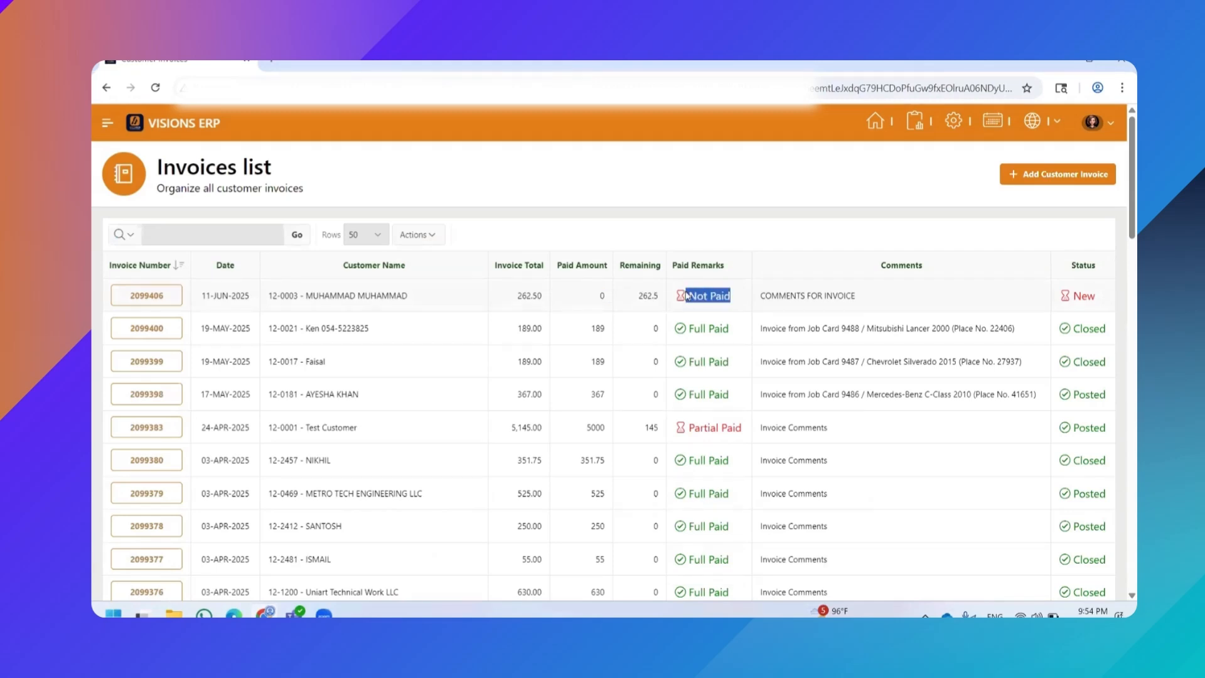
# Step: Post the 11-JUN-2025 customer invoice and reopen it from the invoices list
pyautogui.click(149, 297)
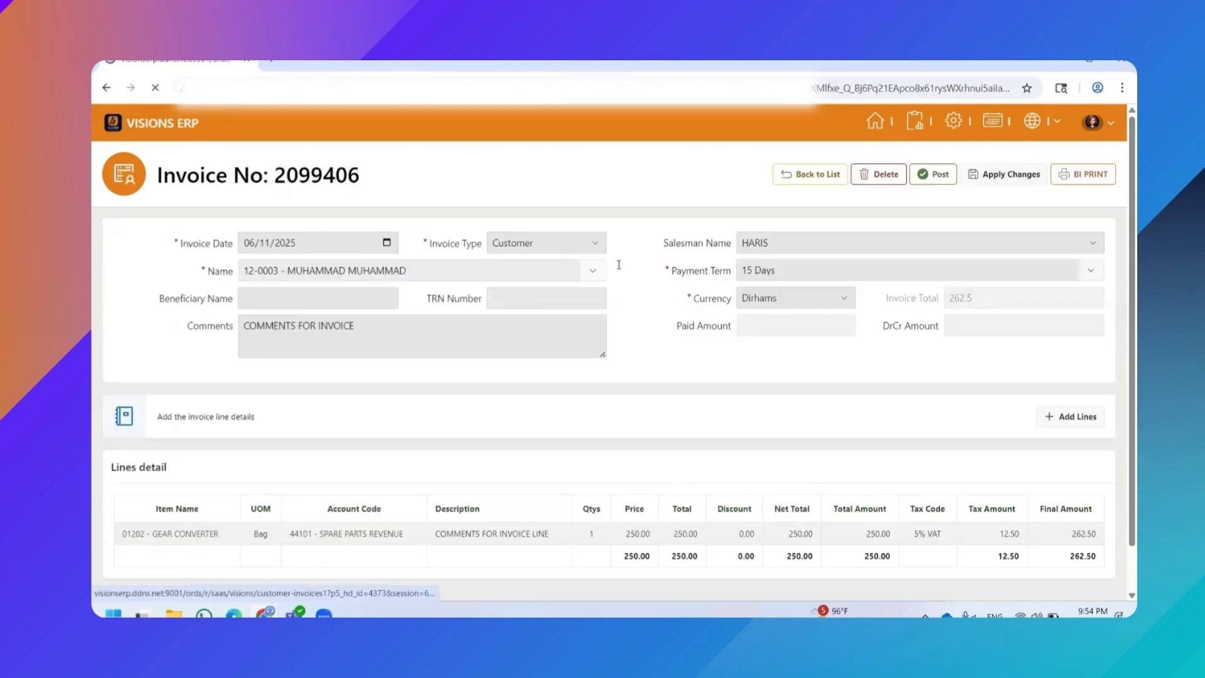
pyautogui.click(933, 177)
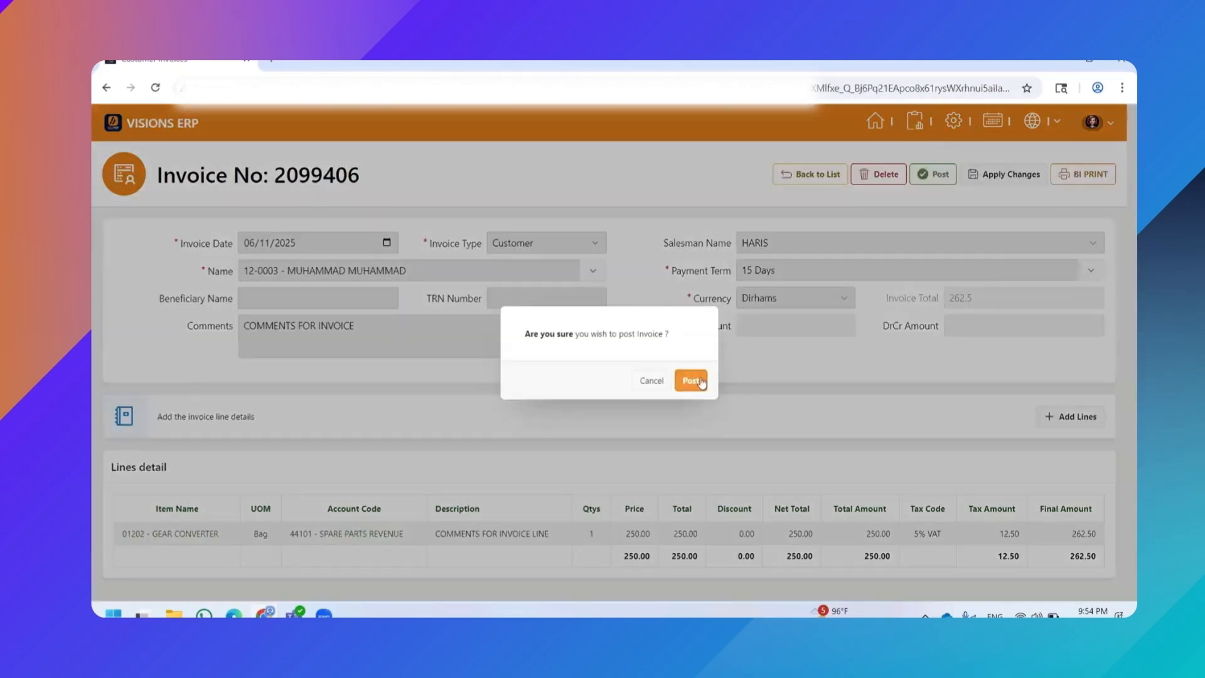
pyautogui.click(695, 380)
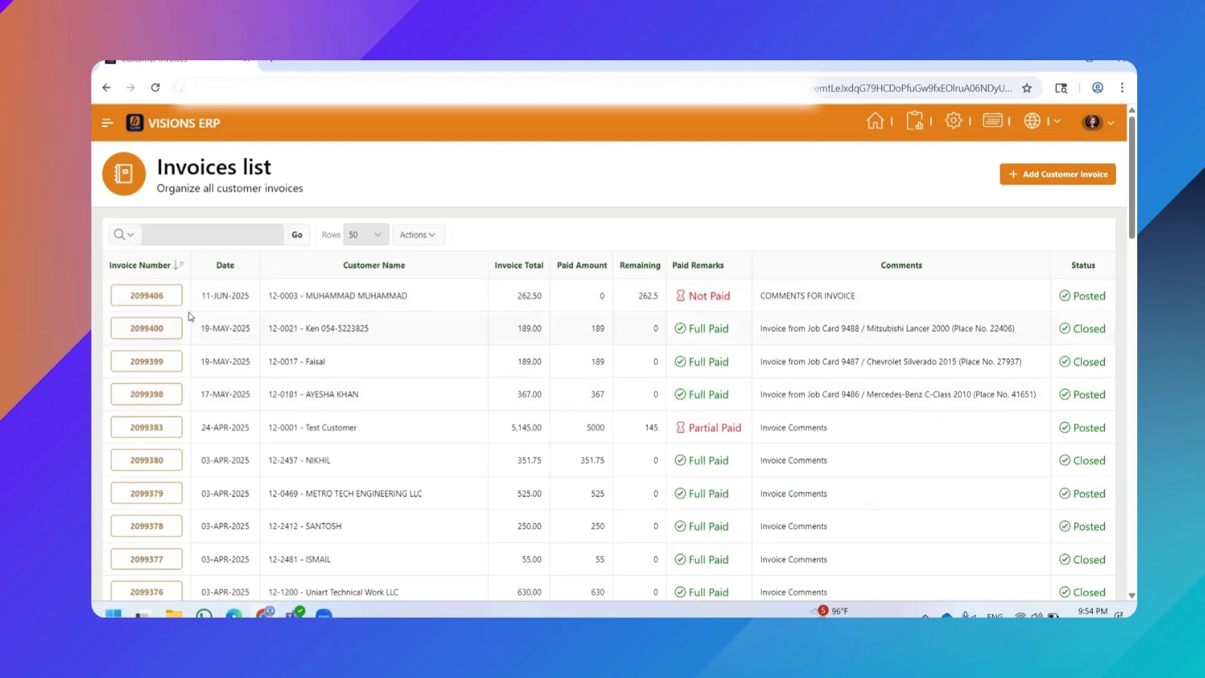
pyautogui.click(169, 299)
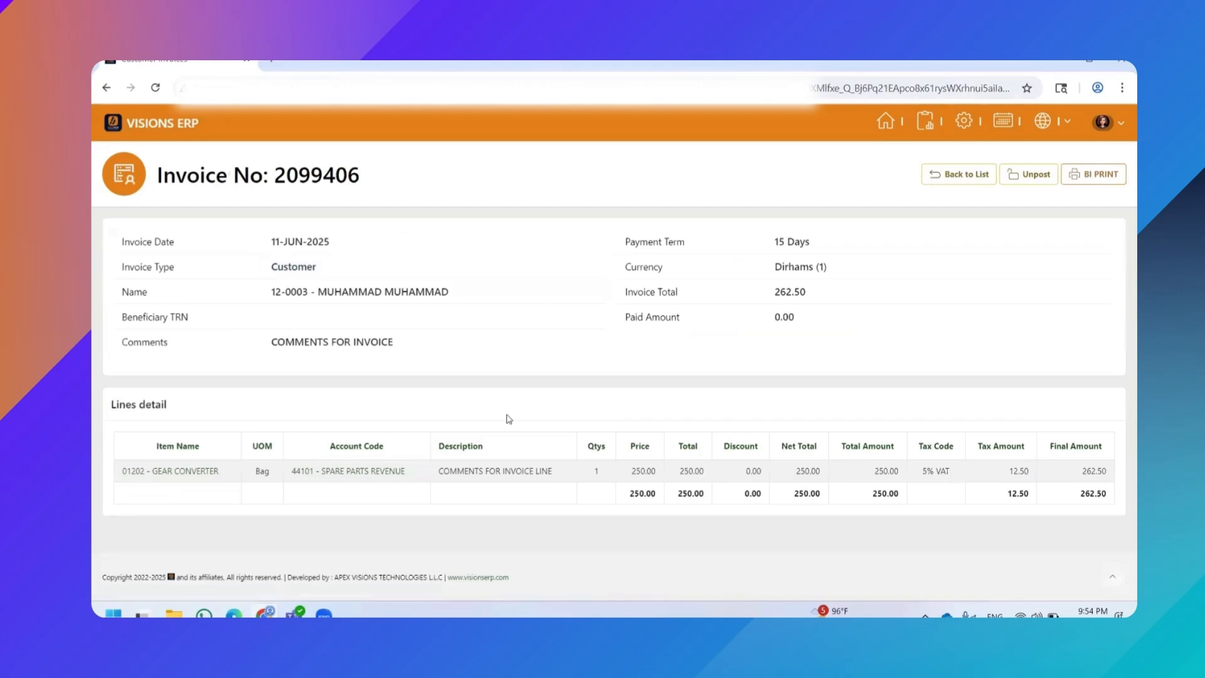